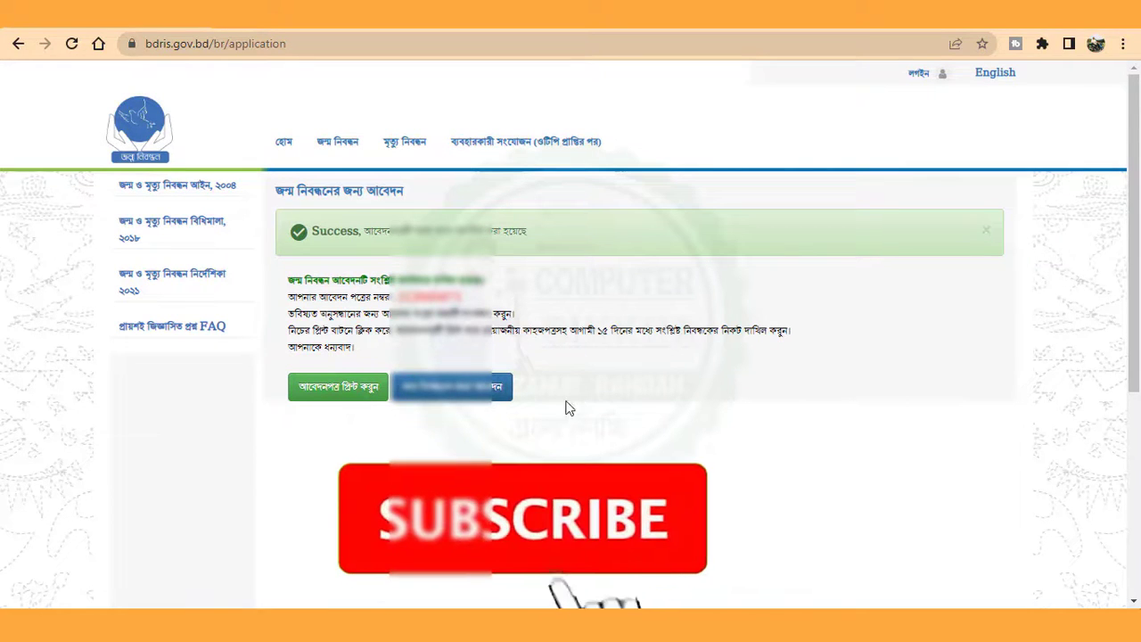
# - Review the attachments section of the birth registration application, including the contact details and both attached documents
pyautogui.click(357, 398)
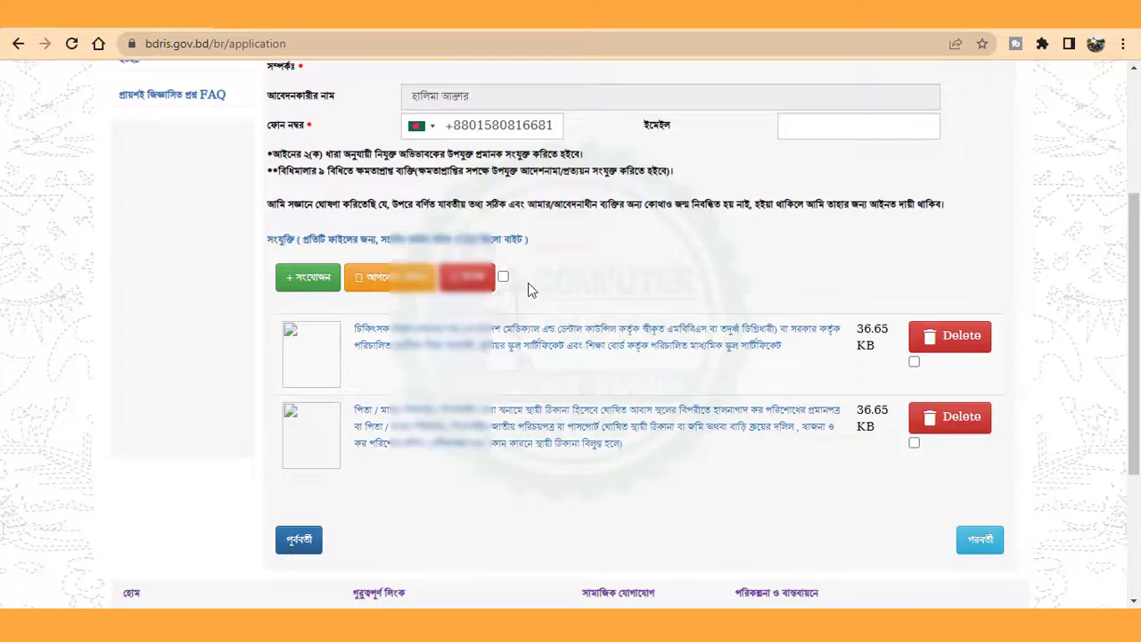
pyautogui.scroll(-2, 530, 288)
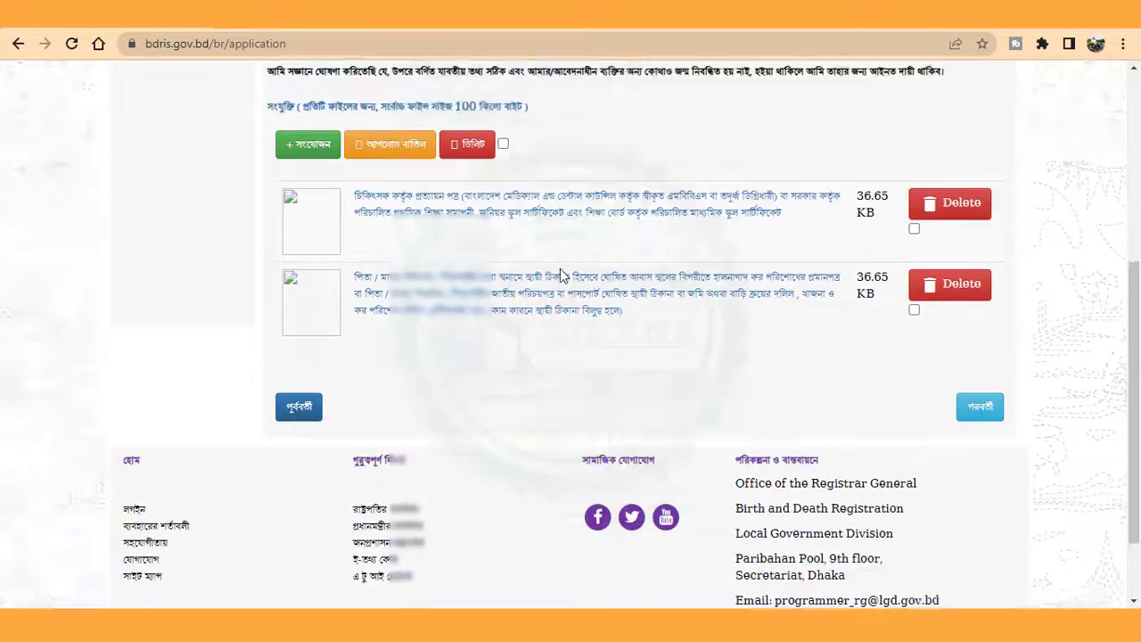
pyautogui.scroll(4, 547, 318)
pyautogui.scroll(-3, 548, 318)
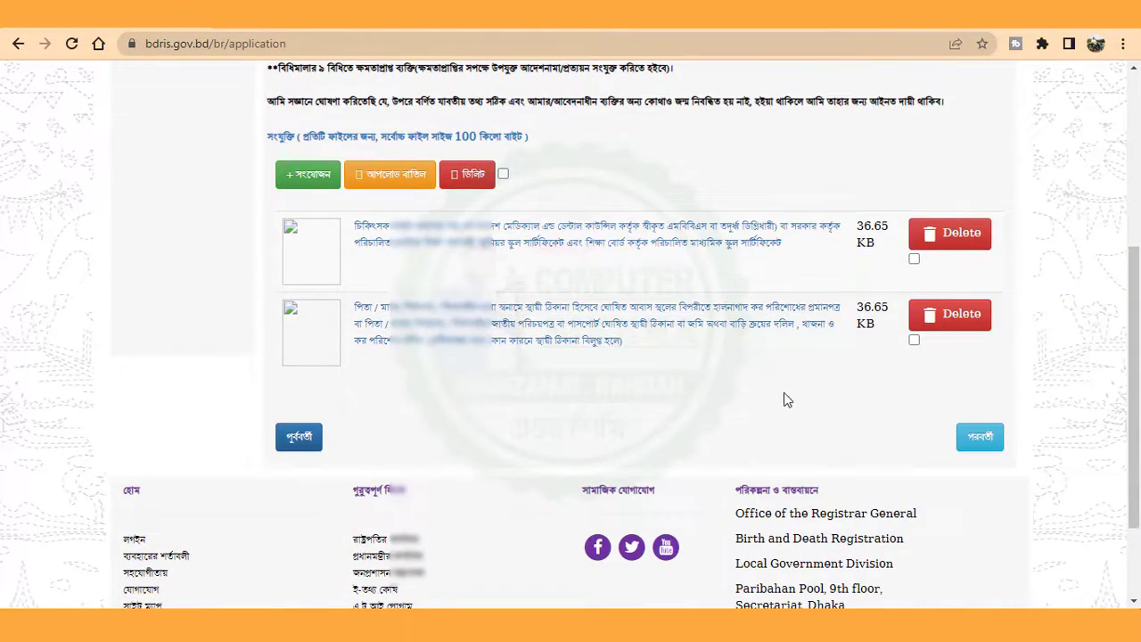
pyautogui.scroll(1, 784, 400)
pyautogui.scroll(-1, 892, 428)
pyautogui.scroll(2, 611, 339)
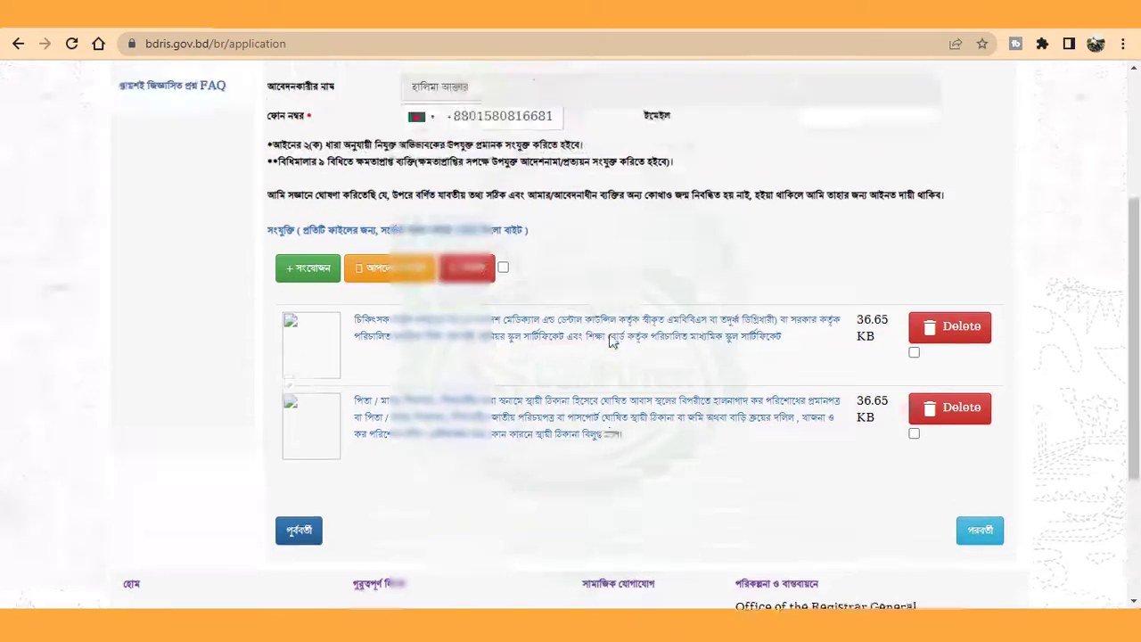
pyautogui.scroll(-1, 609, 339)
pyautogui.scroll(-3, 609, 333)
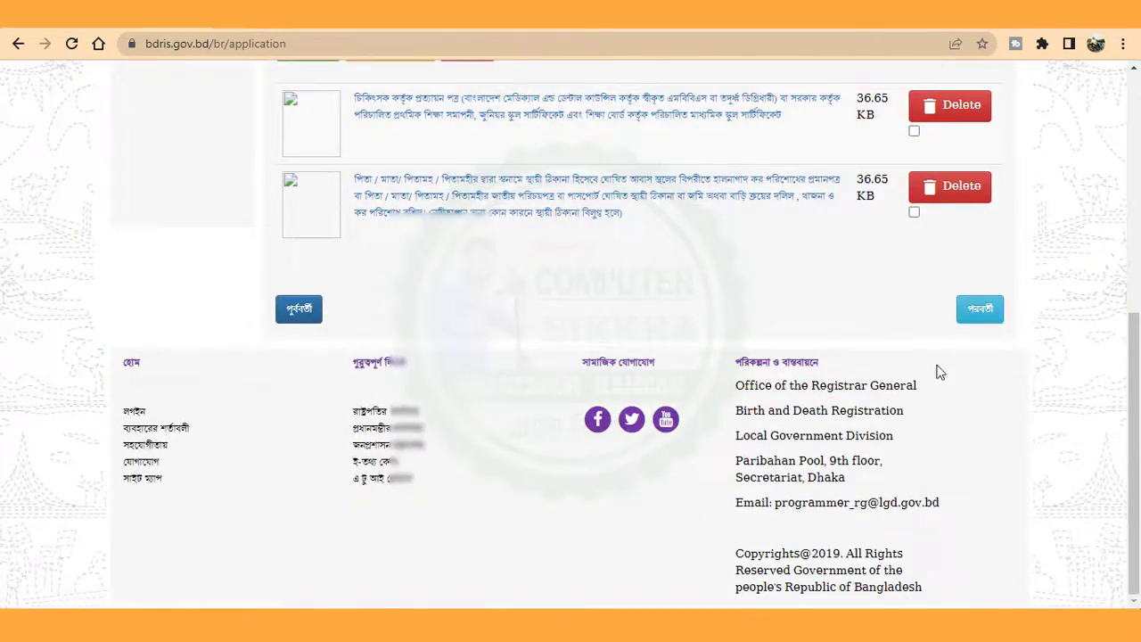
# - Continue to the application summary and review the applicant's identity, address and parents' details
pyautogui.click(977, 309)
pyautogui.scroll(2, 615, 299)
pyautogui.scroll(1, 615, 298)
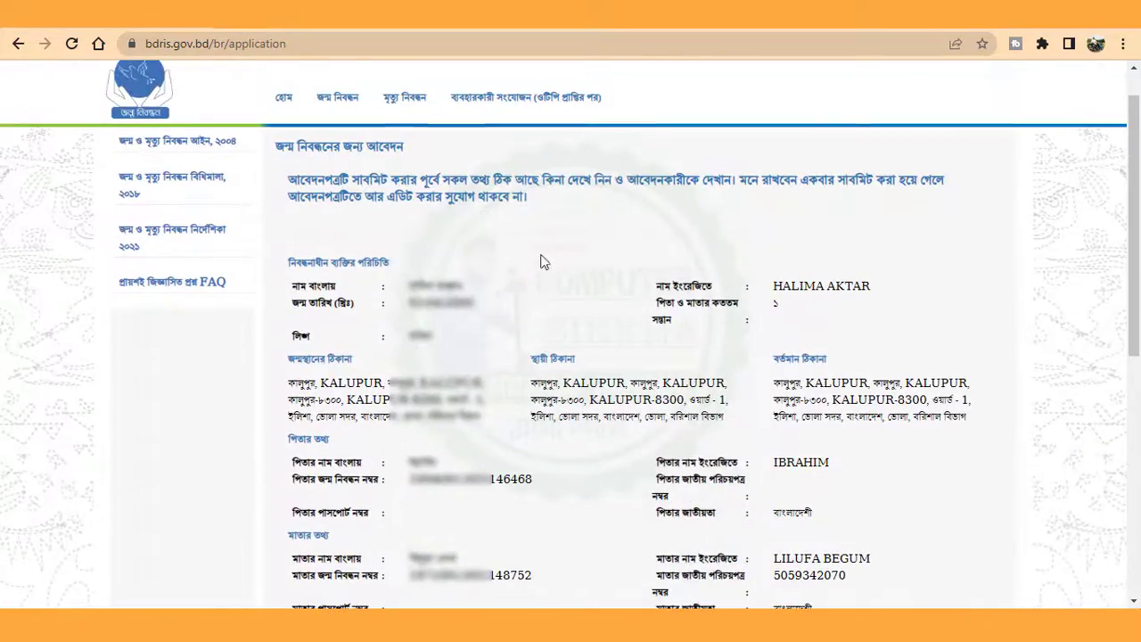
pyautogui.scroll(1, 543, 260)
pyautogui.scroll(-3, 558, 273)
pyautogui.scroll(-2, 507, 209)
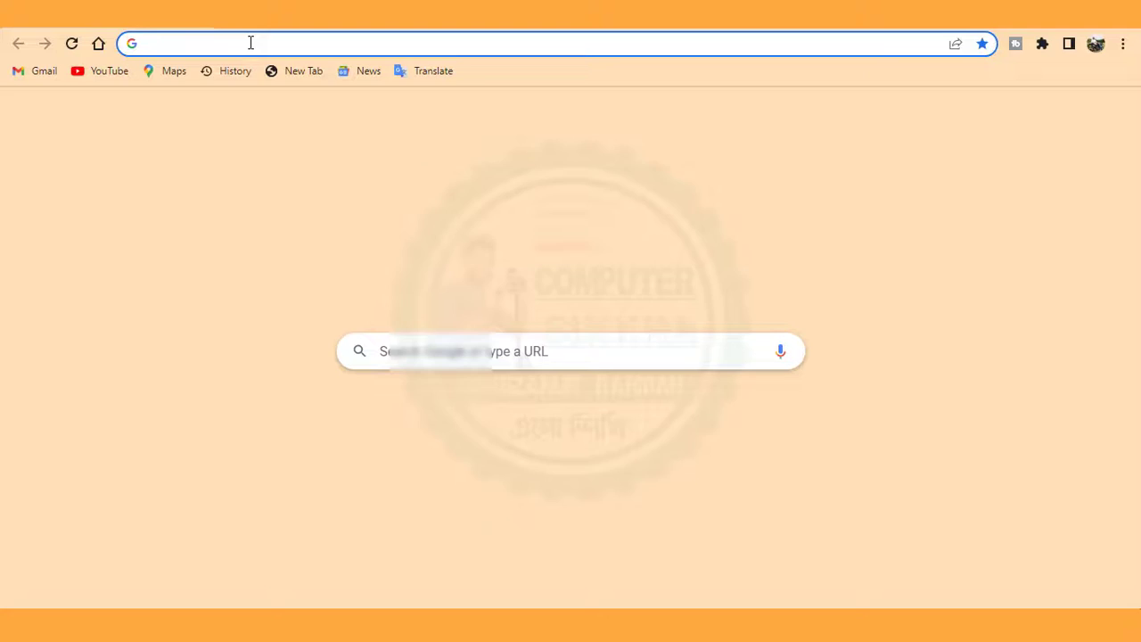
# - Search Google for "jonmo nibondhon", open the bdris.gov.bd birth registration application and proceed with জন্মস্থান as the application address
pyautogui.click(251, 43)
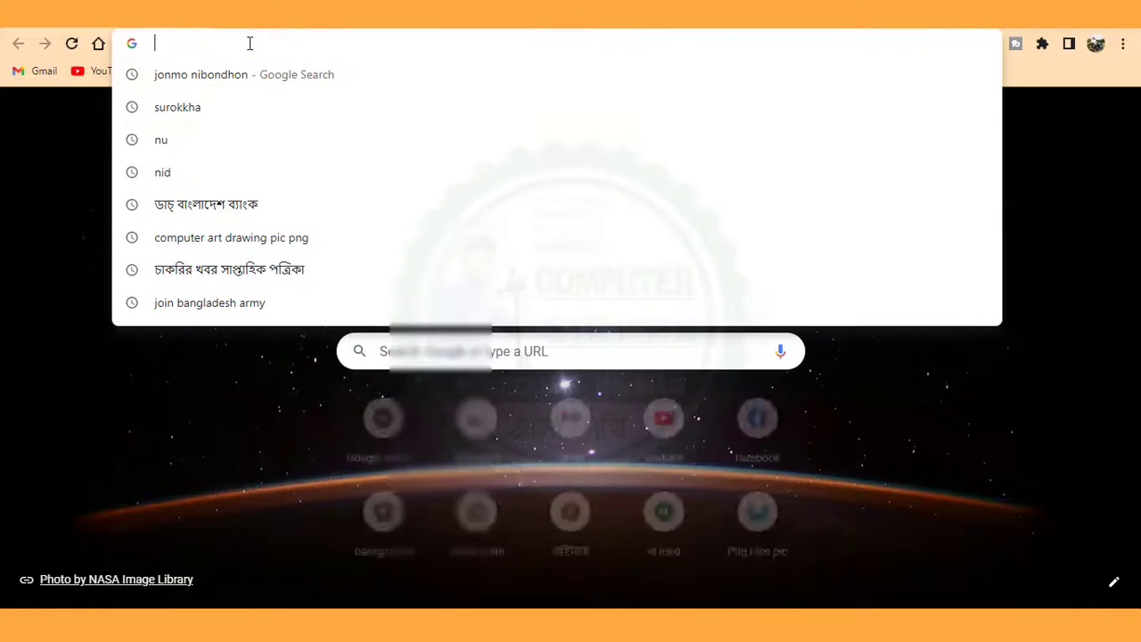
pyautogui.click(256, 82)
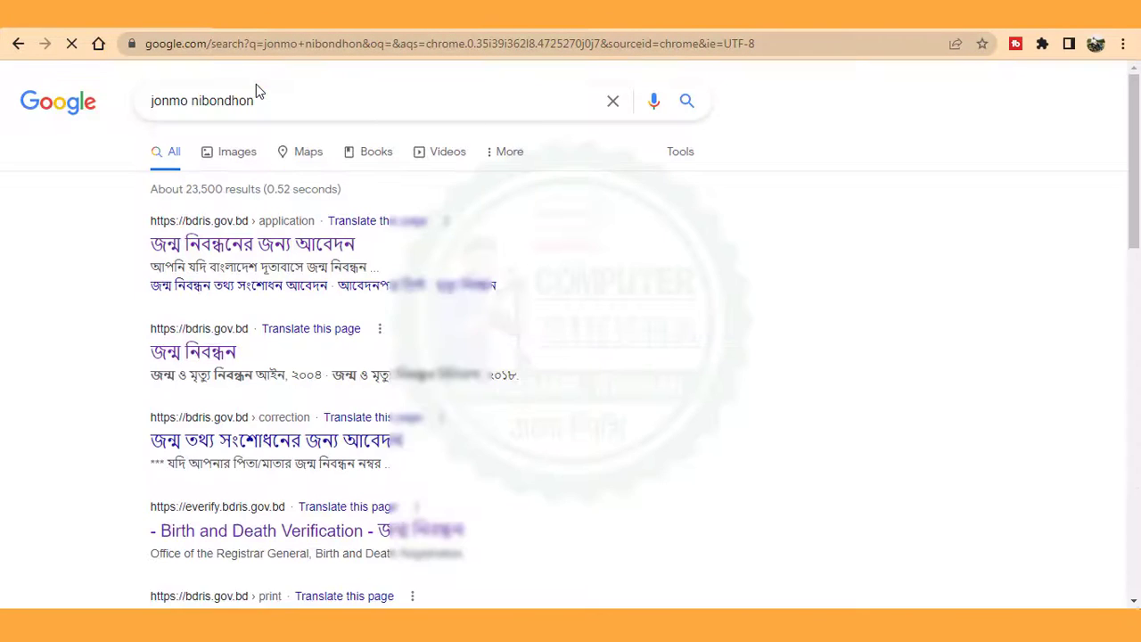
pyautogui.click(312, 248)
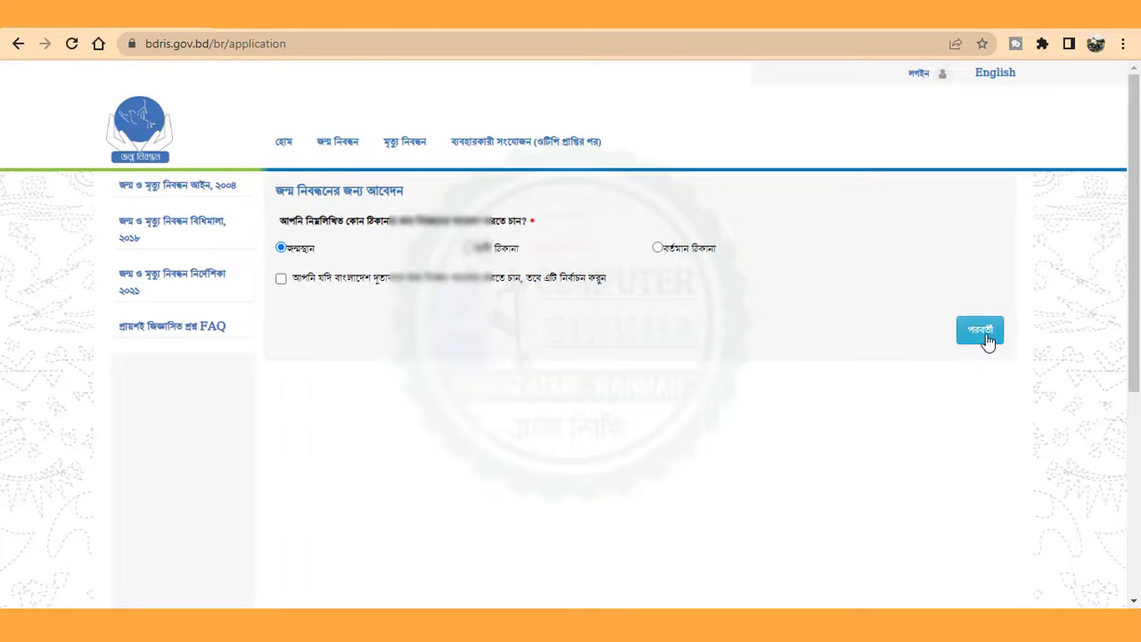
pyautogui.click(984, 336)
# - Fill in the applicant's first and last names in both Bangla and English
pyautogui.click(515, 264)
pyautogui.click(537, 306)
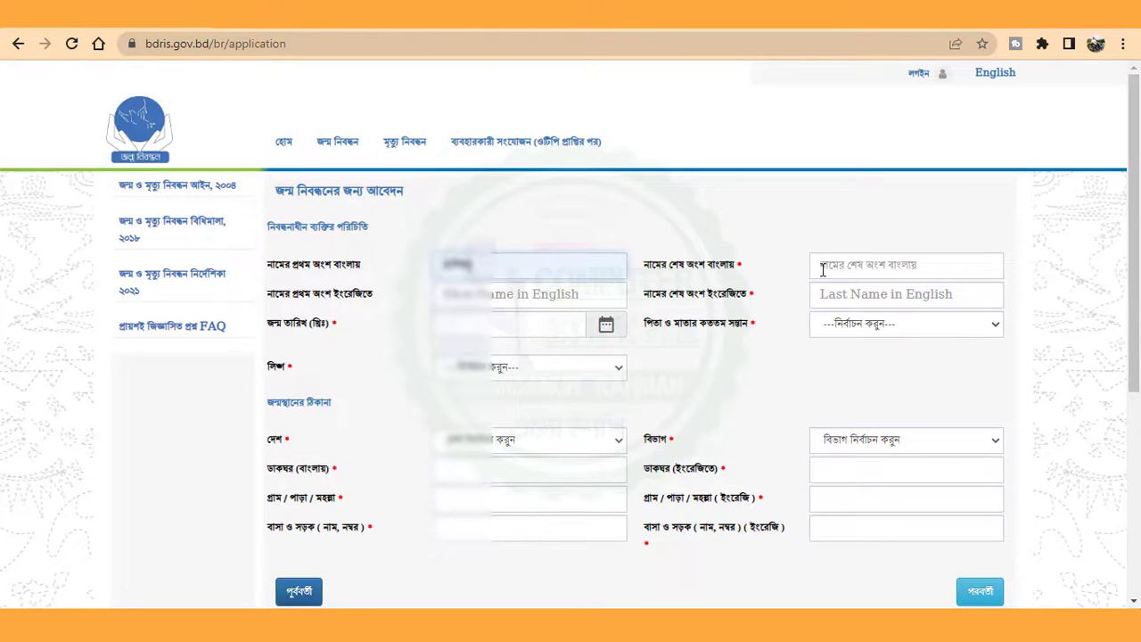
pyautogui.click(885, 268)
pyautogui.click(894, 299)
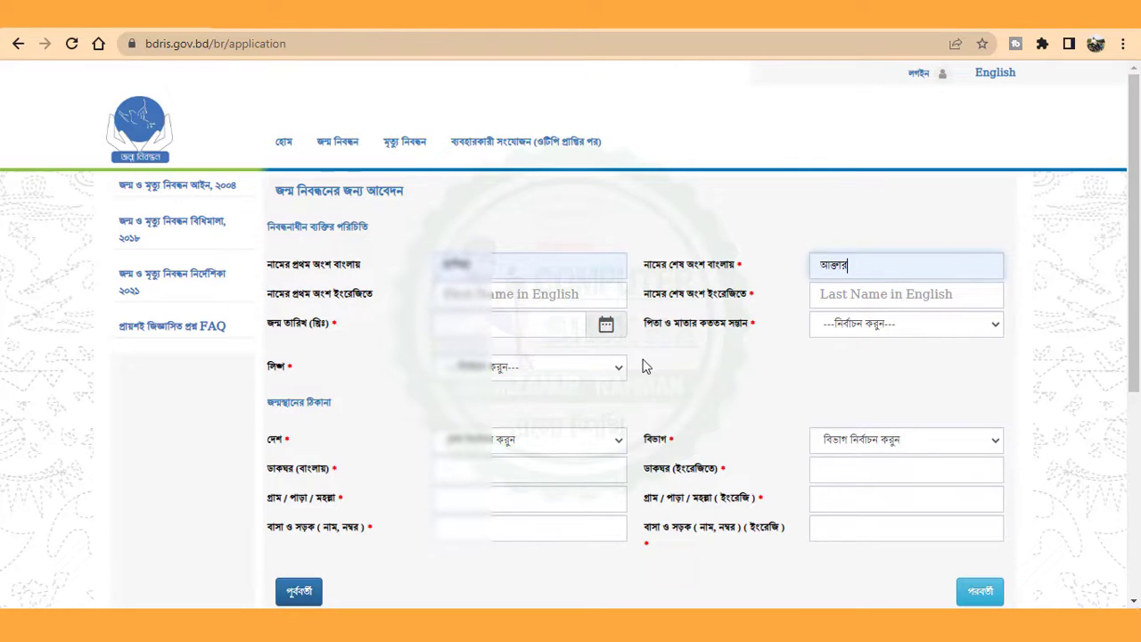
pyautogui.click(499, 297)
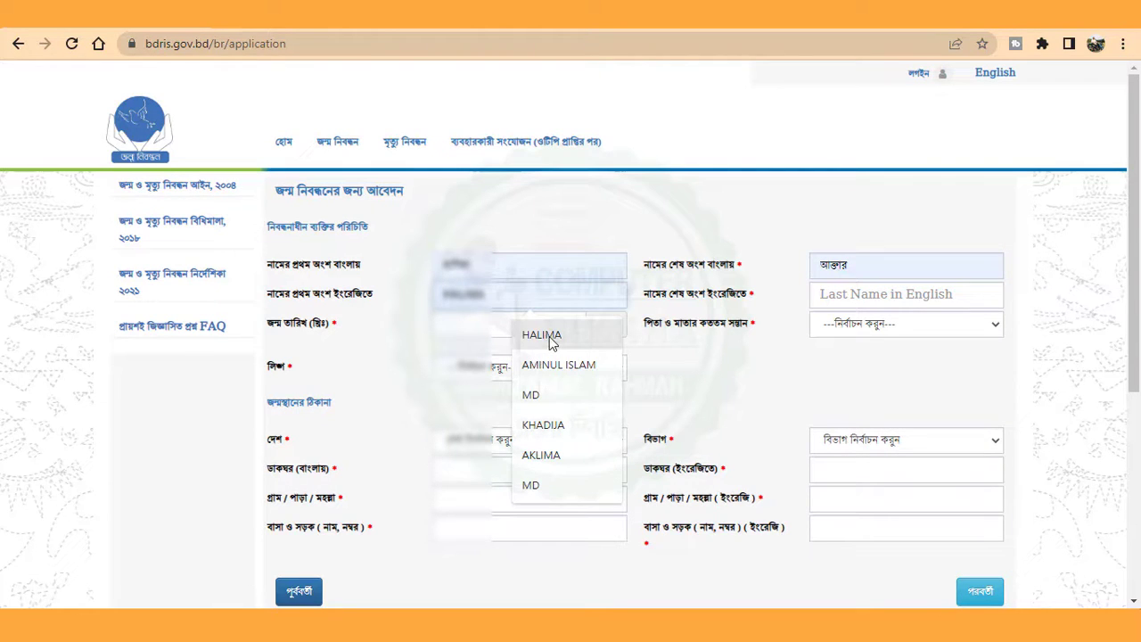
pyautogui.click(543, 336)
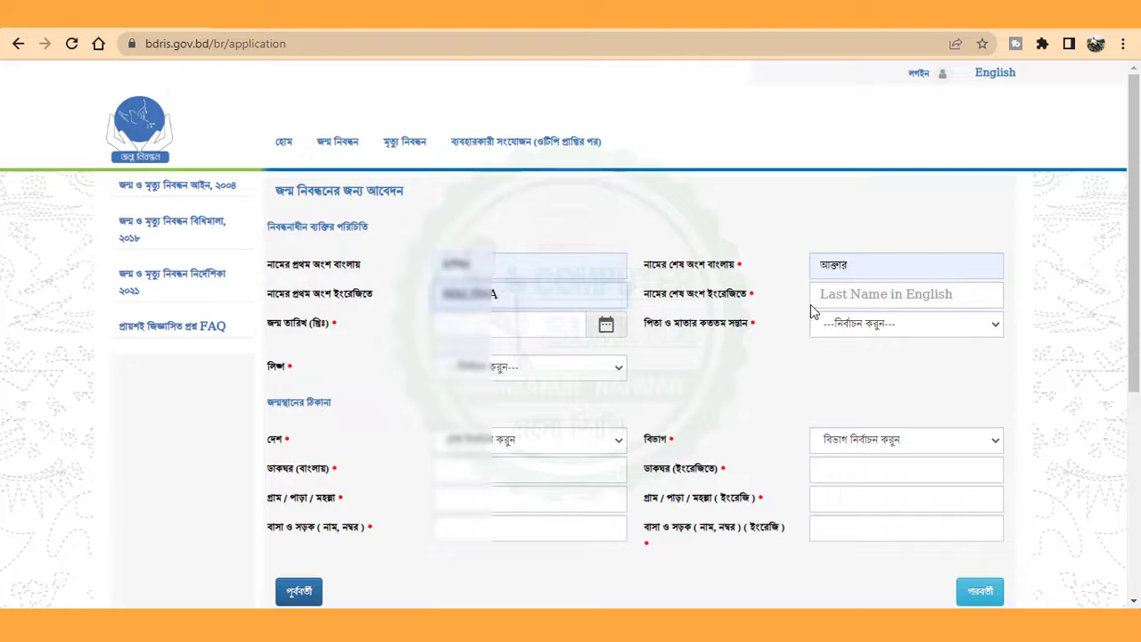
pyautogui.click(879, 295)
pyautogui.click(915, 338)
# - Enter the applicant's date of birth and set the child's order among the parents' children to ৩
pyautogui.click(501, 334)
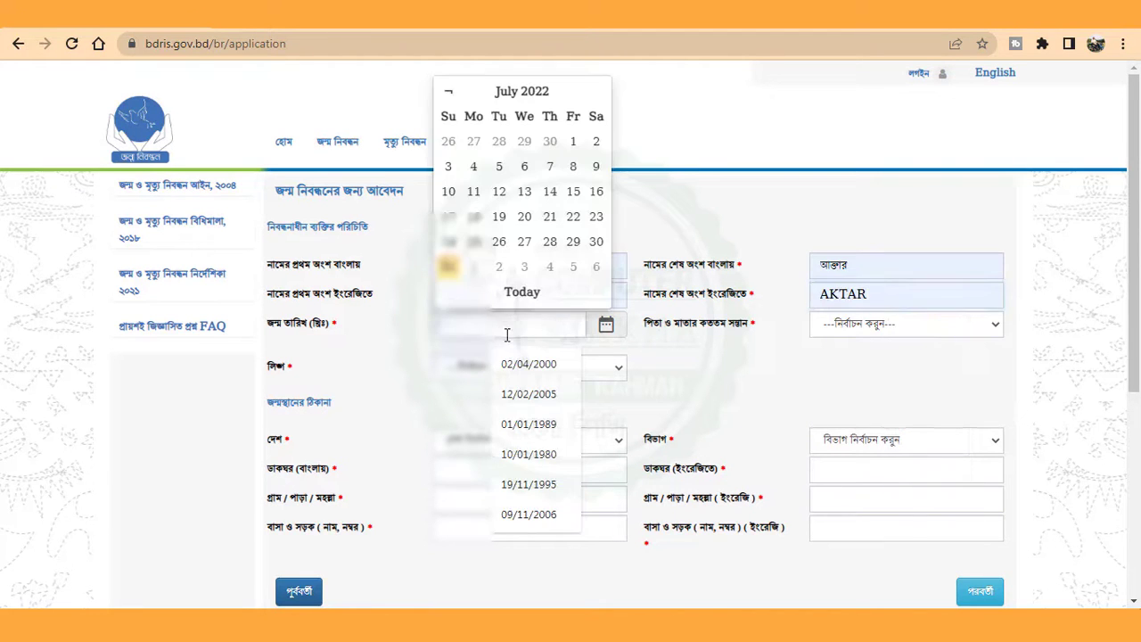
pyautogui.click(535, 365)
pyautogui.click(636, 457)
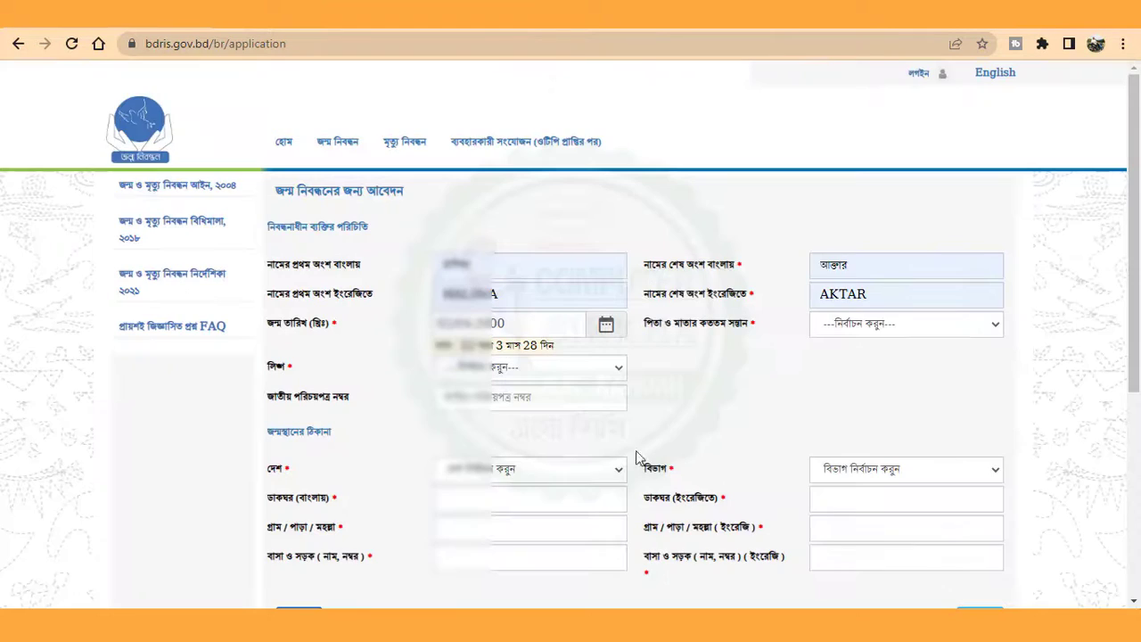
pyautogui.click(843, 323)
pyautogui.click(847, 48)
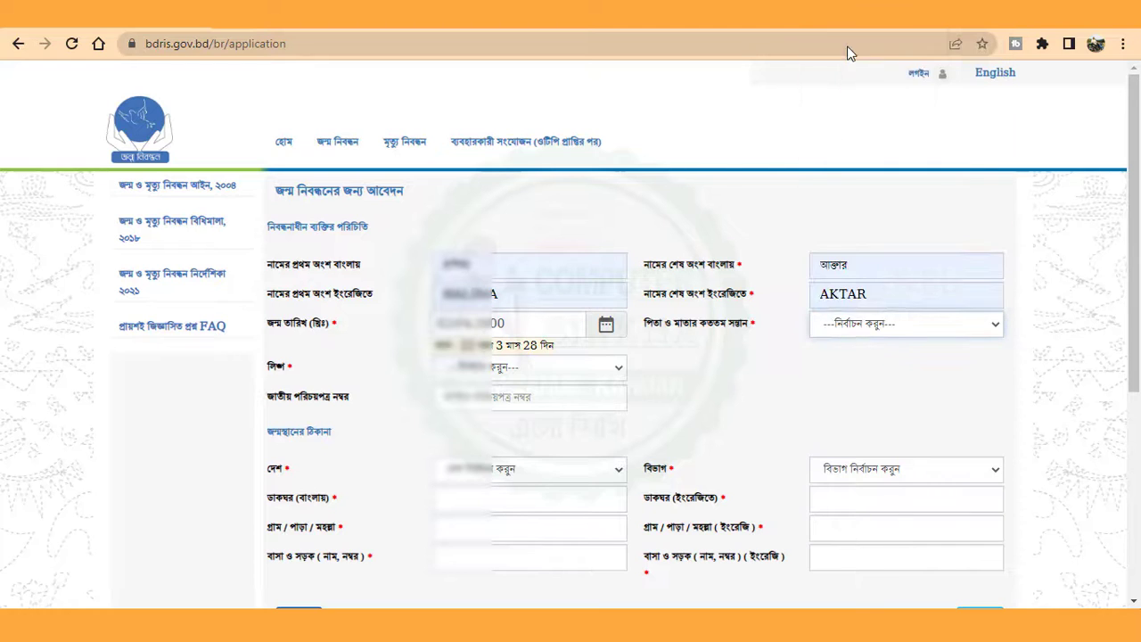
# - Set the applicant's gender to মহিলা
pyautogui.scroll(-1, 599, 298)
pyautogui.click(558, 302)
pyautogui.click(560, 293)
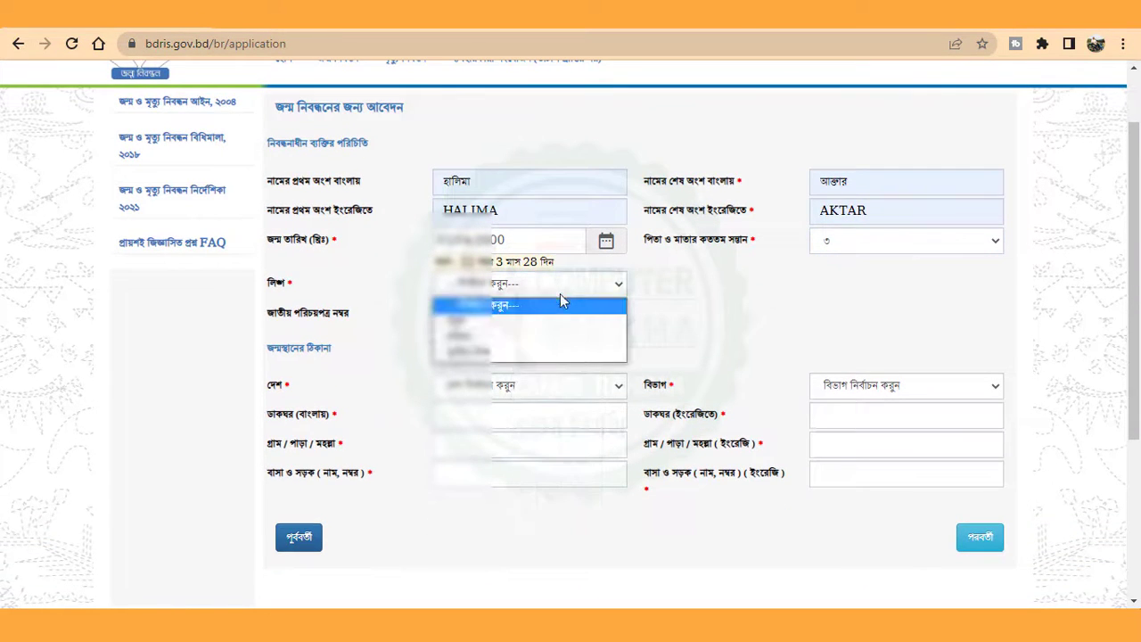
pyautogui.click(562, 338)
# - Set the birthplace's country to বাংলাদেশ, its division to বরিশাল বিভাগ and its district to ভোলা
pyautogui.scroll(-2, 565, 341)
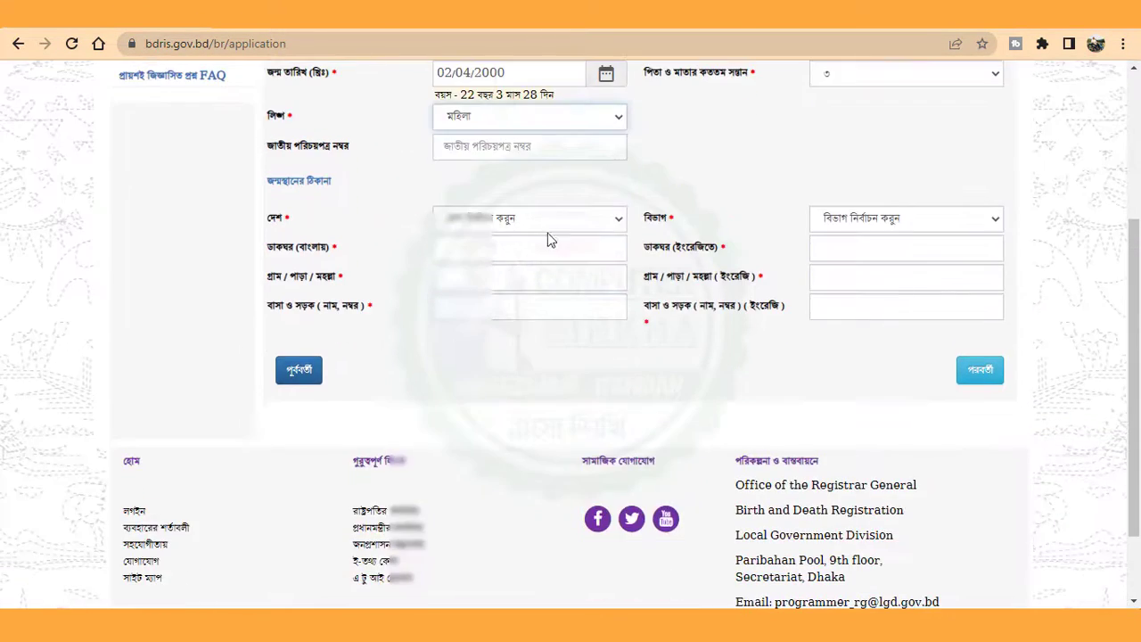
pyautogui.click(549, 225)
pyautogui.click(549, 254)
pyautogui.click(860, 221)
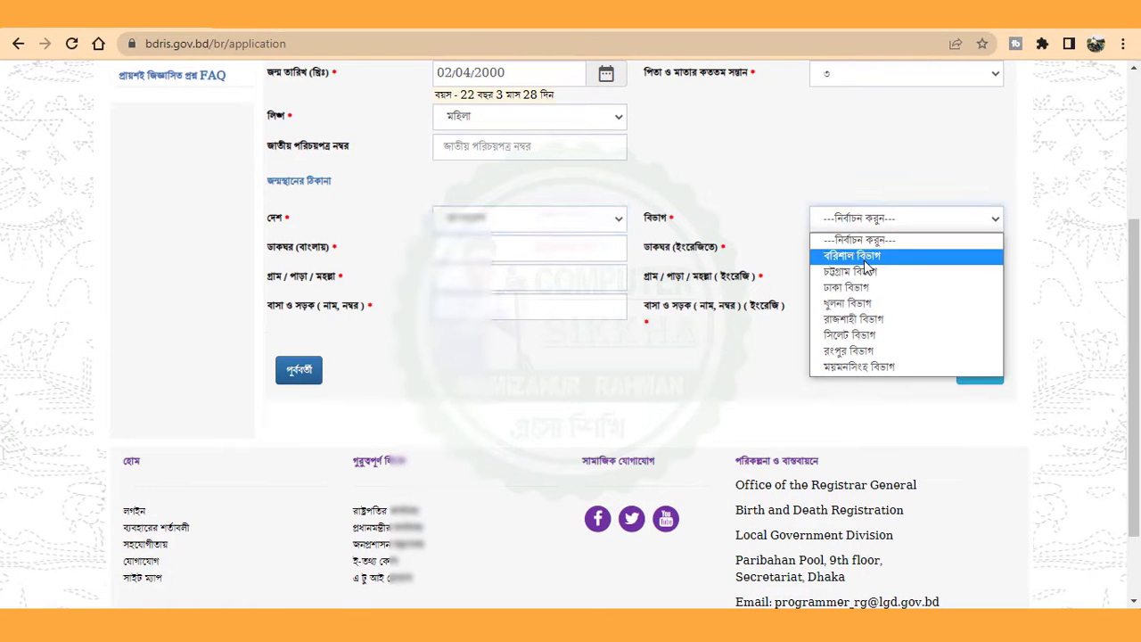
pyautogui.click(863, 248)
pyautogui.click(550, 253)
pyautogui.click(551, 328)
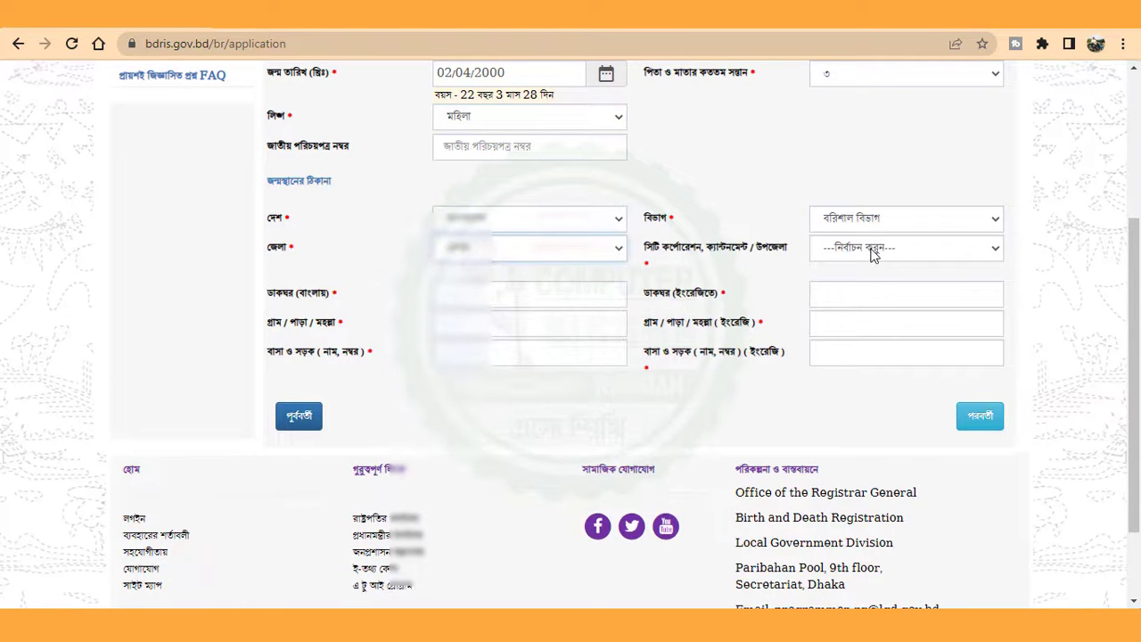
# - Select the upazila, union and ward of the applicant's birthplace
pyautogui.click(872, 249)
pyautogui.click(879, 286)
pyautogui.click(572, 296)
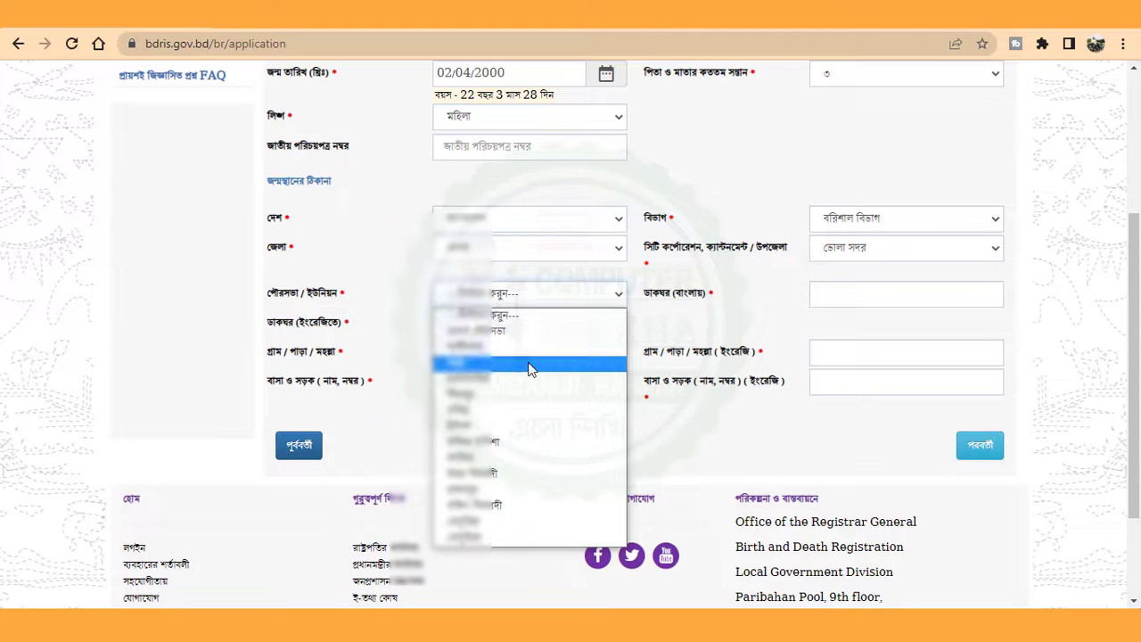
pyautogui.click(517, 412)
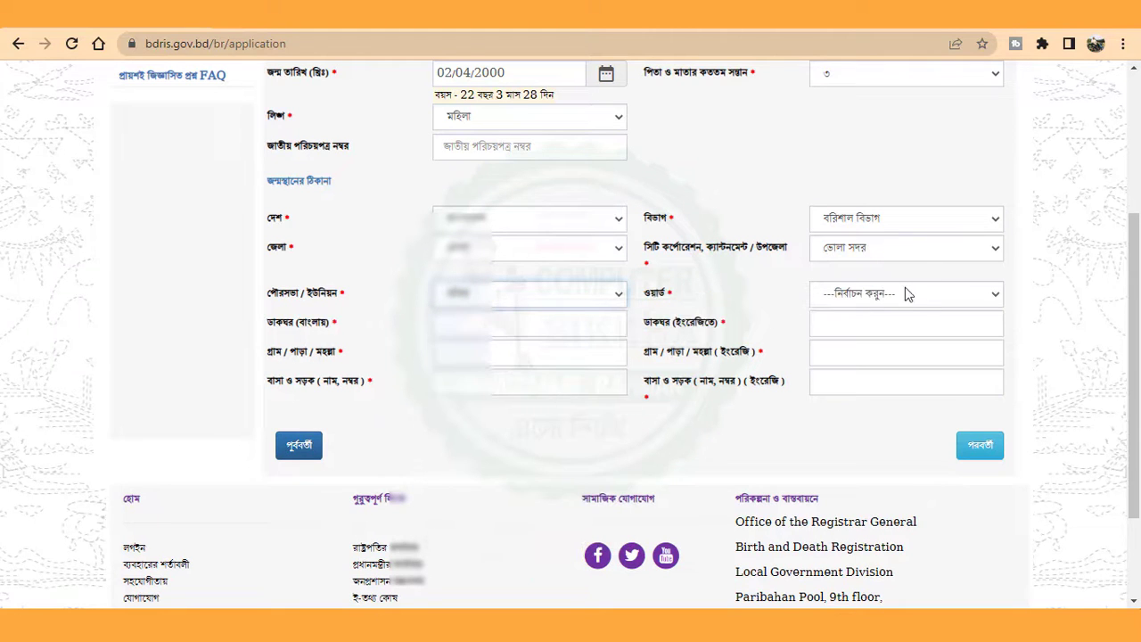
pyautogui.click(873, 294)
pyautogui.click(844, 330)
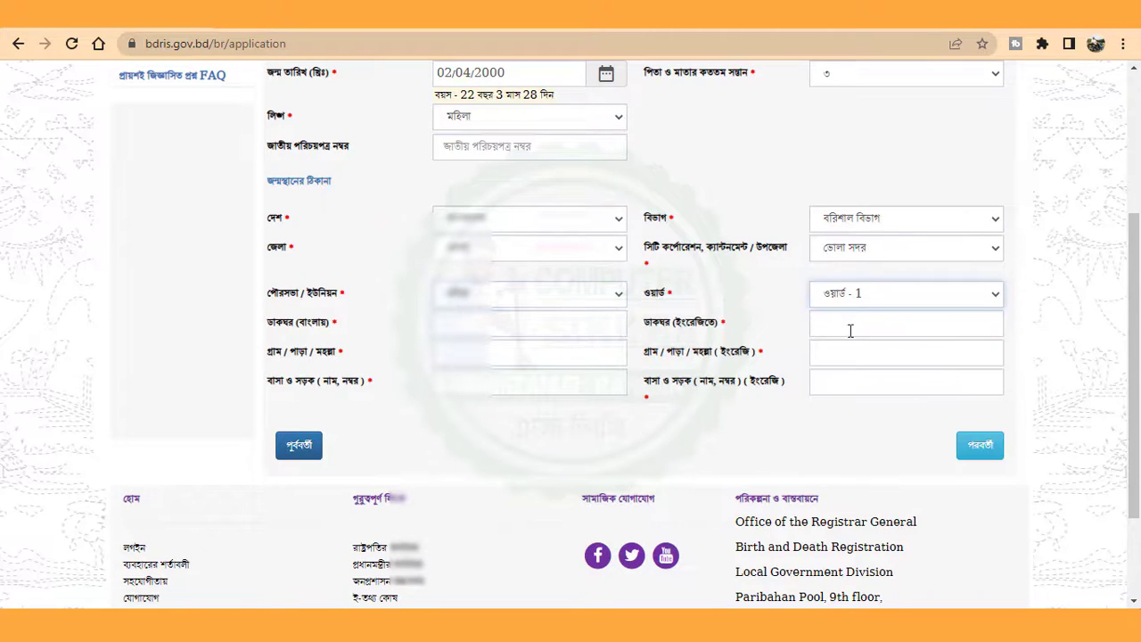
# - Fill in the birthplace's post office, village and house or road in Bangla and English, and continue to the parents' information
pyautogui.click(568, 330)
pyautogui.click(600, 357)
pyautogui.click(937, 331)
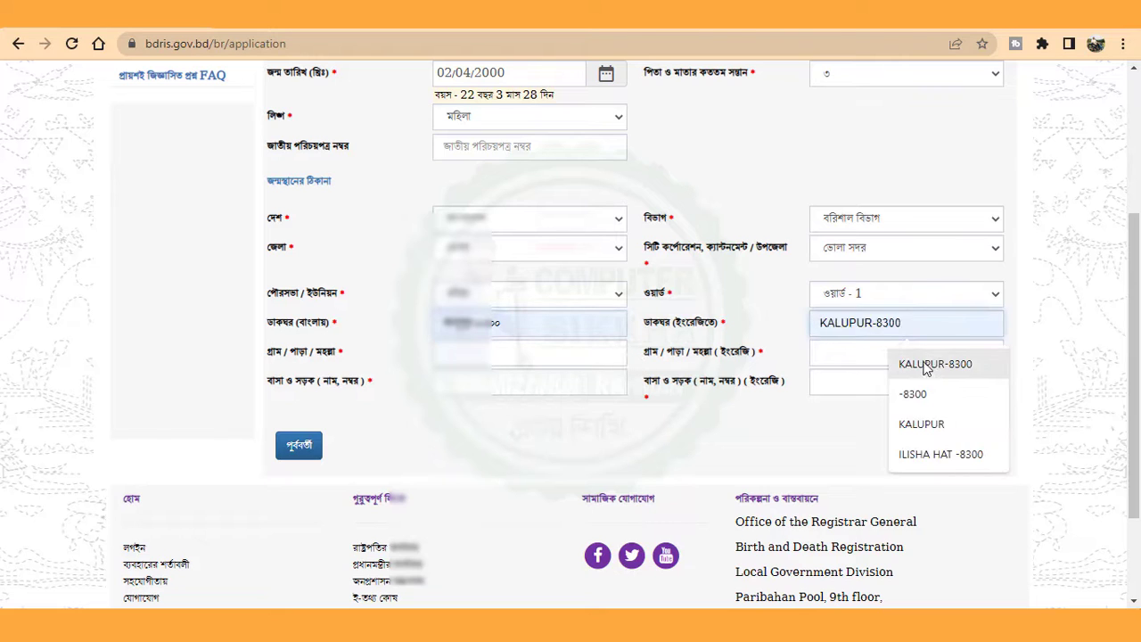
pyautogui.click(924, 363)
pyautogui.moveTo(444, 329); pyautogui.dragTo(471, 383)
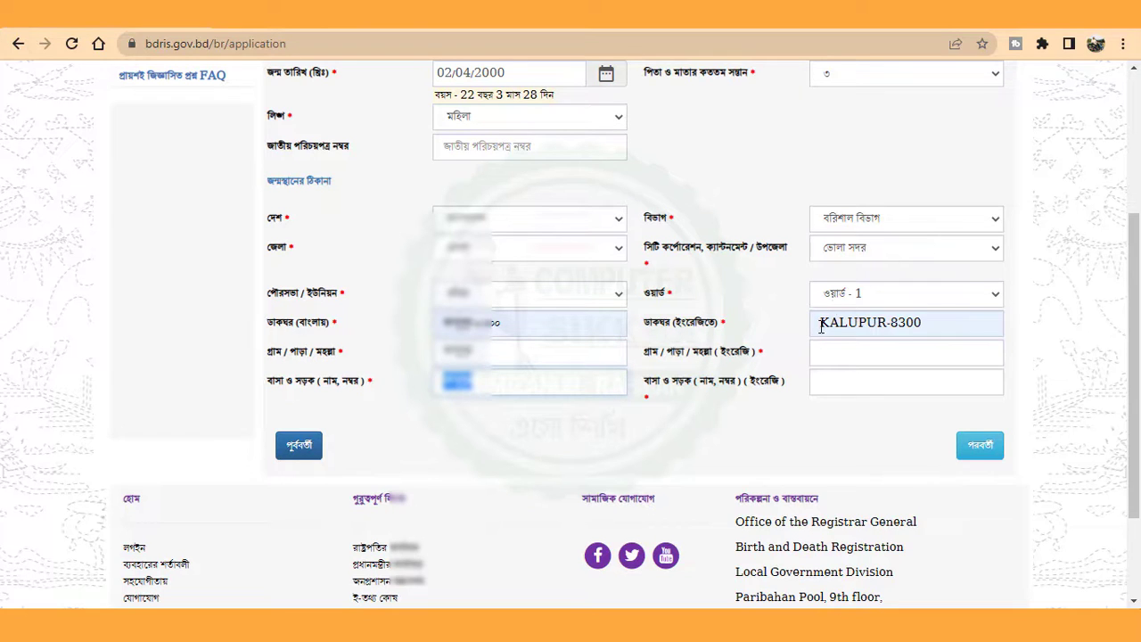
pyautogui.moveTo(821, 326); pyautogui.dragTo(866, 382)
pyautogui.click(927, 398)
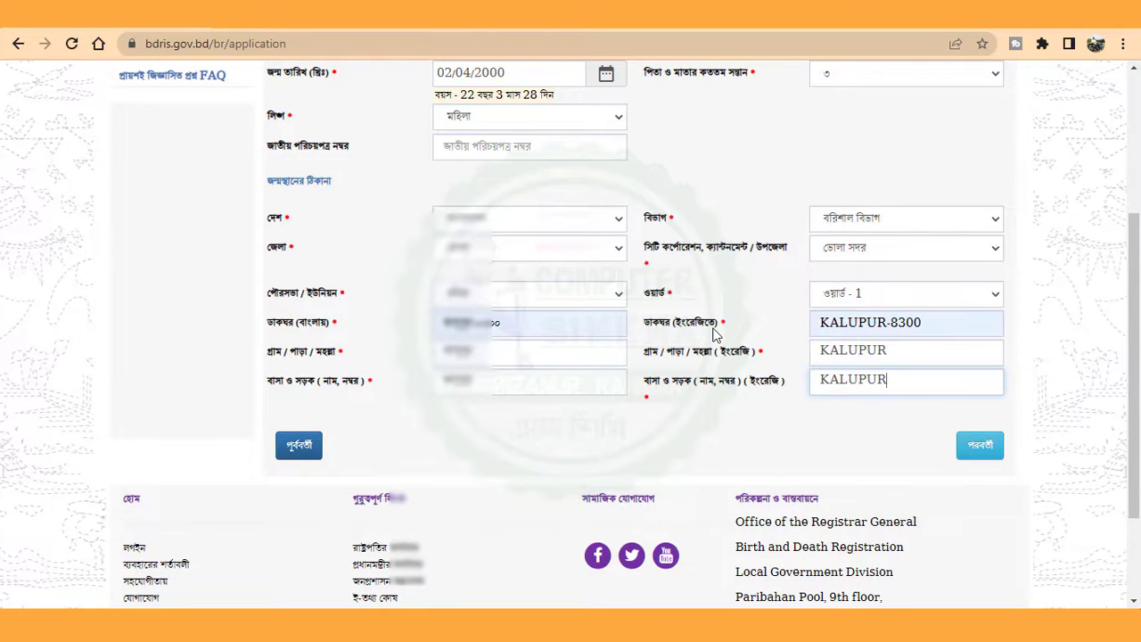
pyautogui.scroll(2, 713, 334)
pyautogui.scroll(-3, 714, 334)
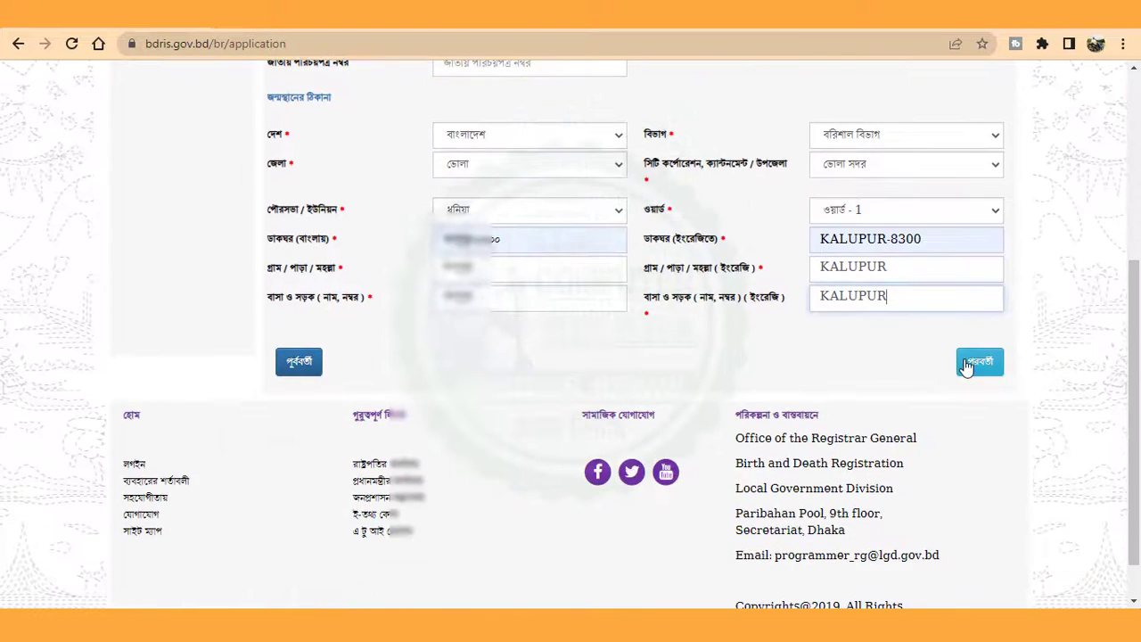
pyautogui.click(968, 365)
# - Enter the father's birth registration number in the father's information section
pyautogui.scroll(4, 636, 298)
pyautogui.click(518, 258)
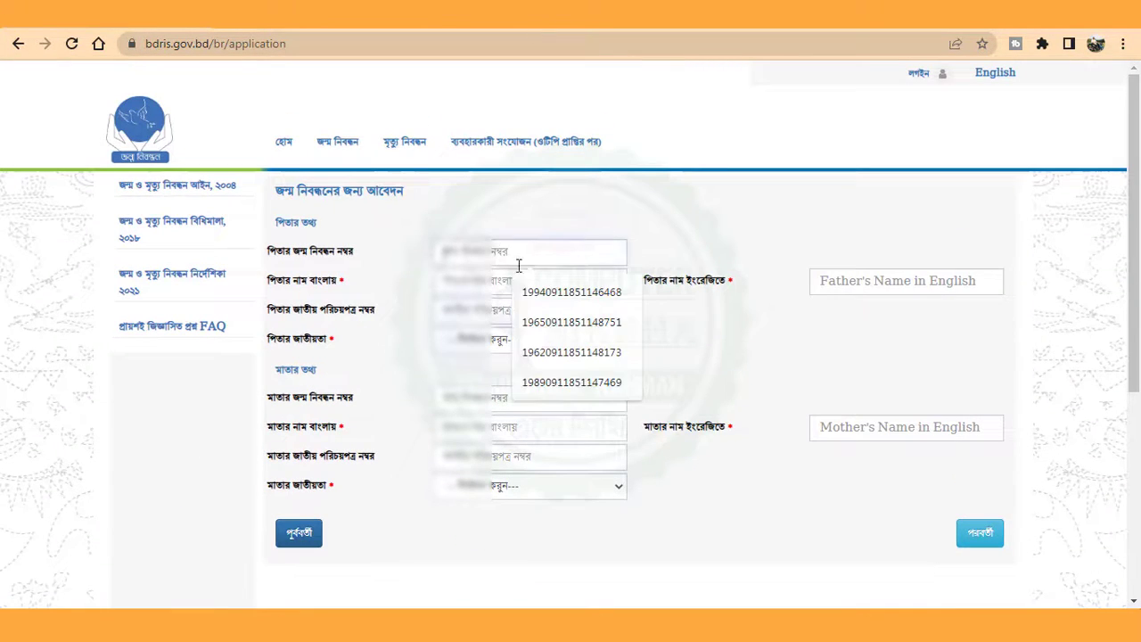
pyautogui.click(530, 292)
# - Enter the mother's birth registration number and try to continue to the next page
pyautogui.click(565, 400)
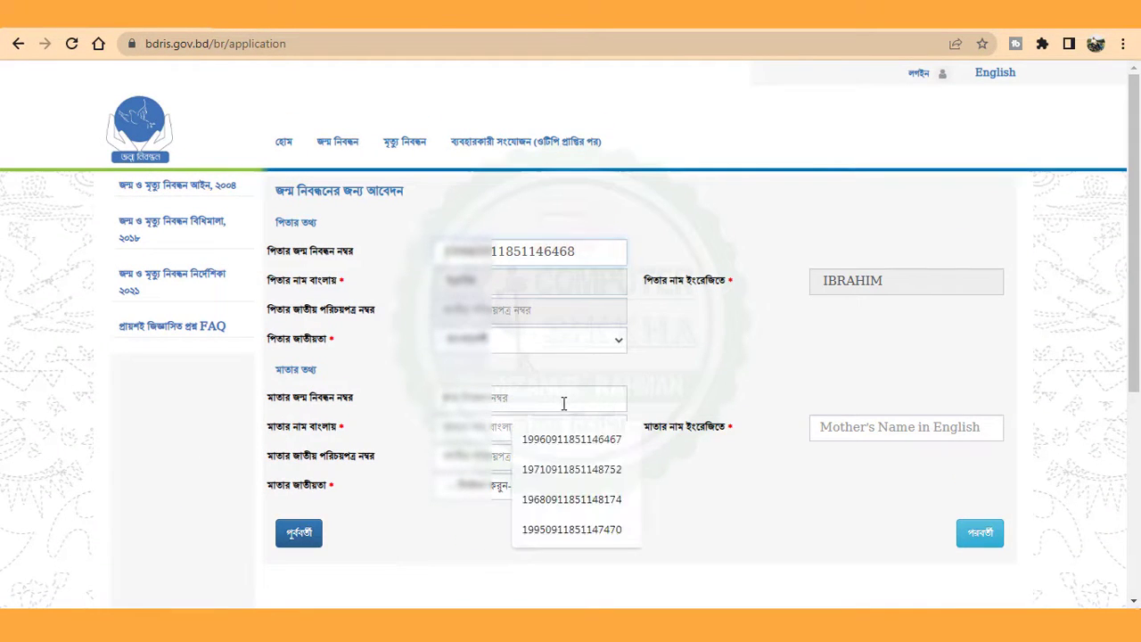
pyautogui.click(598, 438)
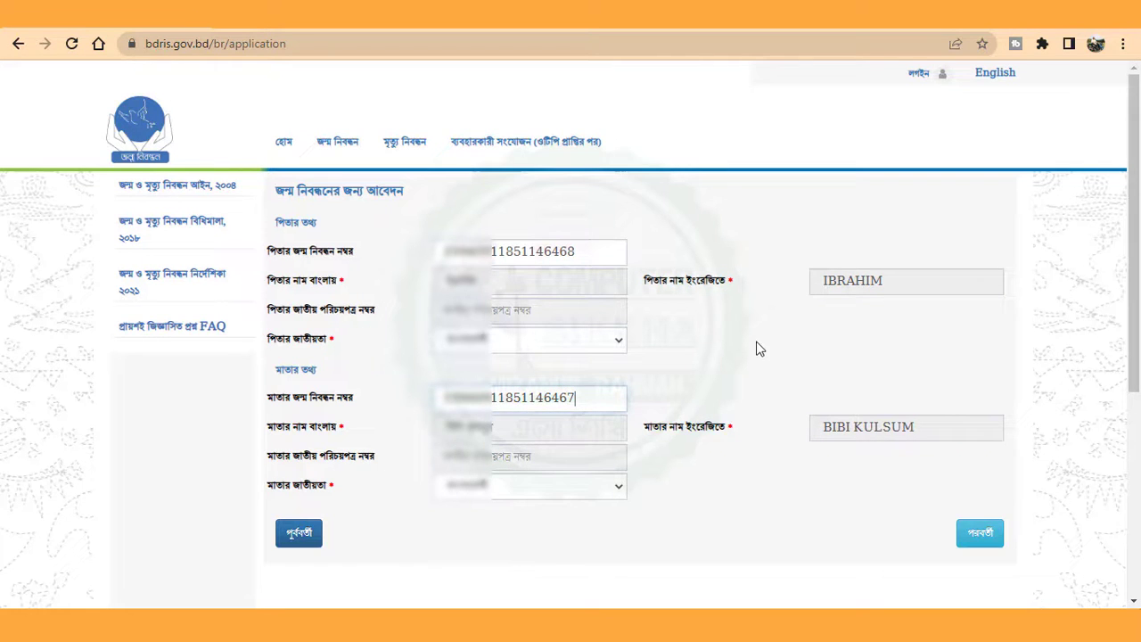
pyautogui.scroll(-1, 757, 334)
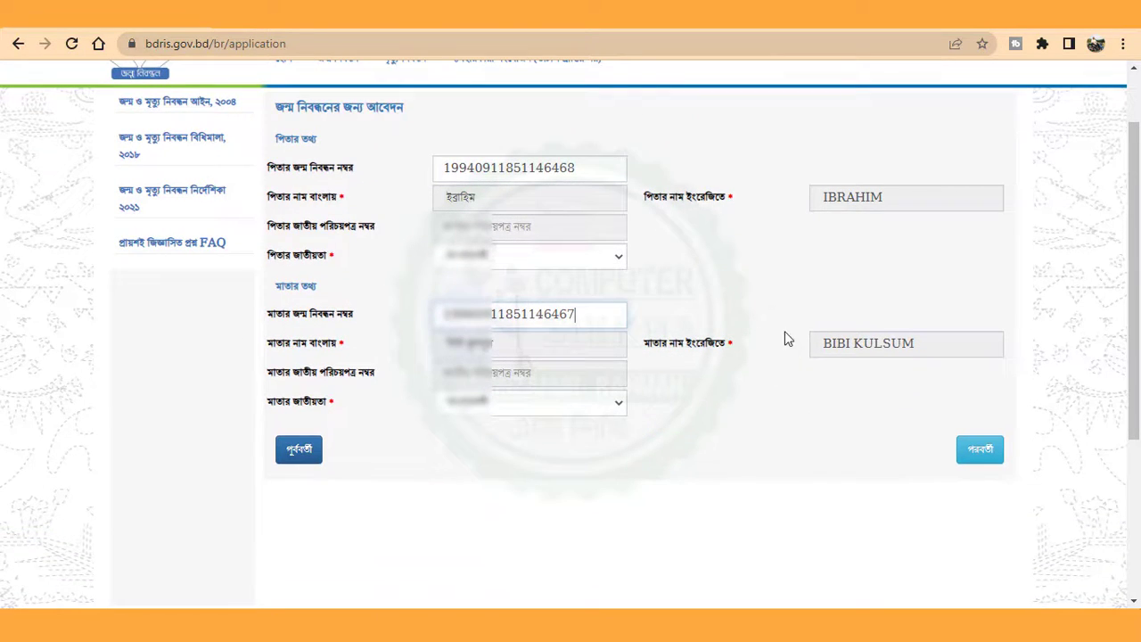
pyautogui.click(976, 452)
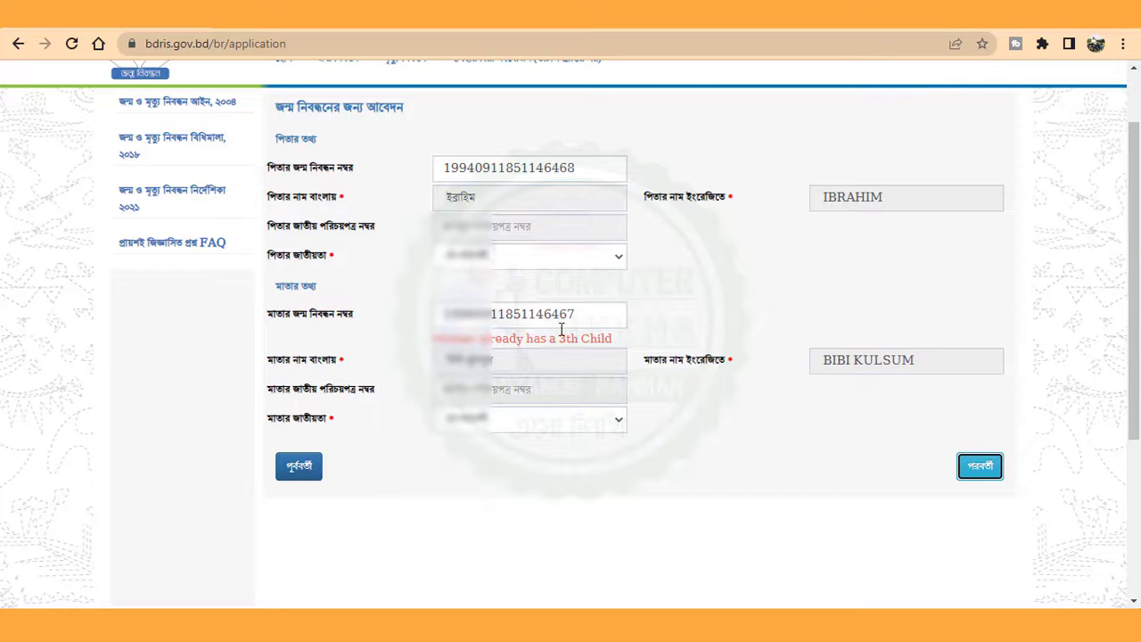
# - Replace the mother's birth registration number with a different saved number
pyautogui.moveTo(565, 319); pyautogui.dragTo(341, 329)
pyautogui.press('BackSpace')
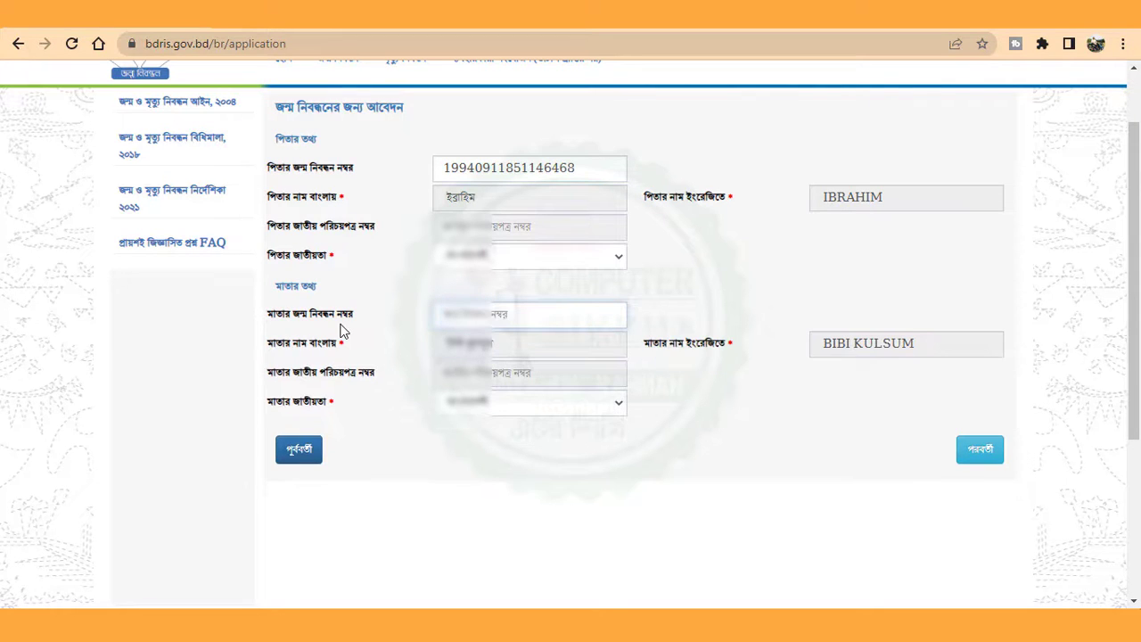
pyautogui.click(482, 314)
pyautogui.click(532, 385)
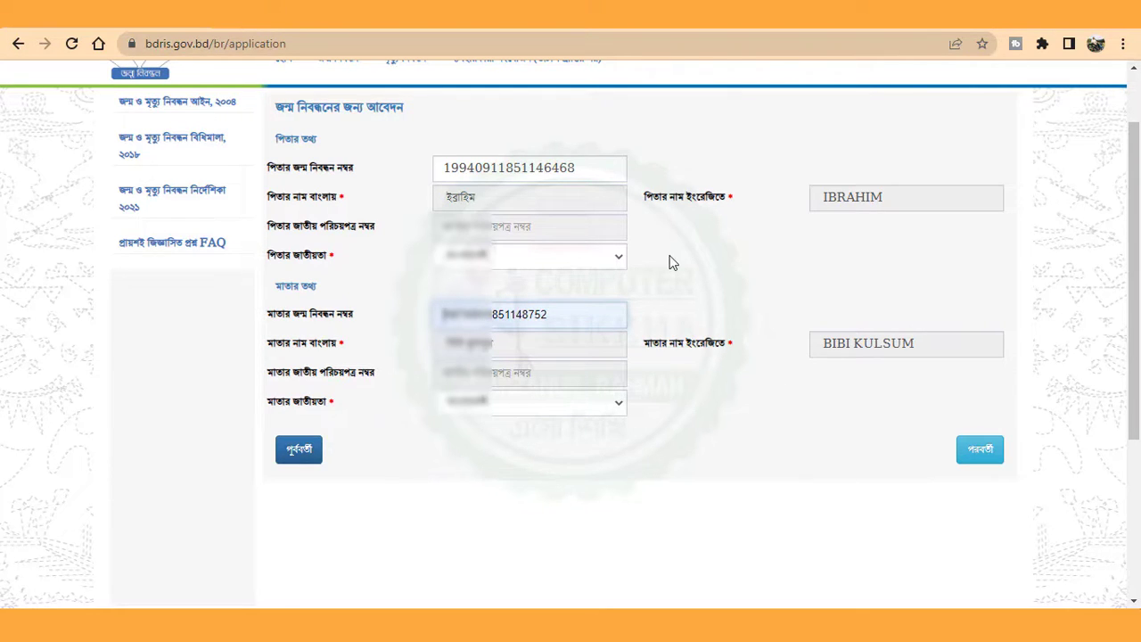
# - Check the father's and mother's details in the parents' information section and continue to the address page
pyautogui.scroll(-1, 699, 277)
pyautogui.scroll(2, 695, 294)
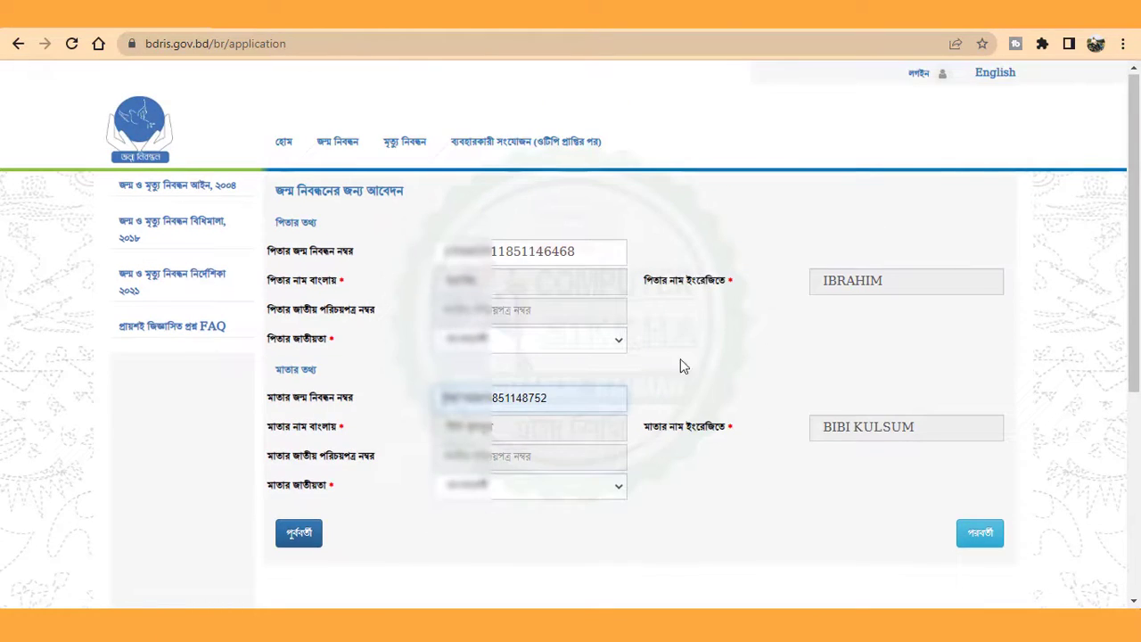
pyautogui.scroll(-1, 680, 361)
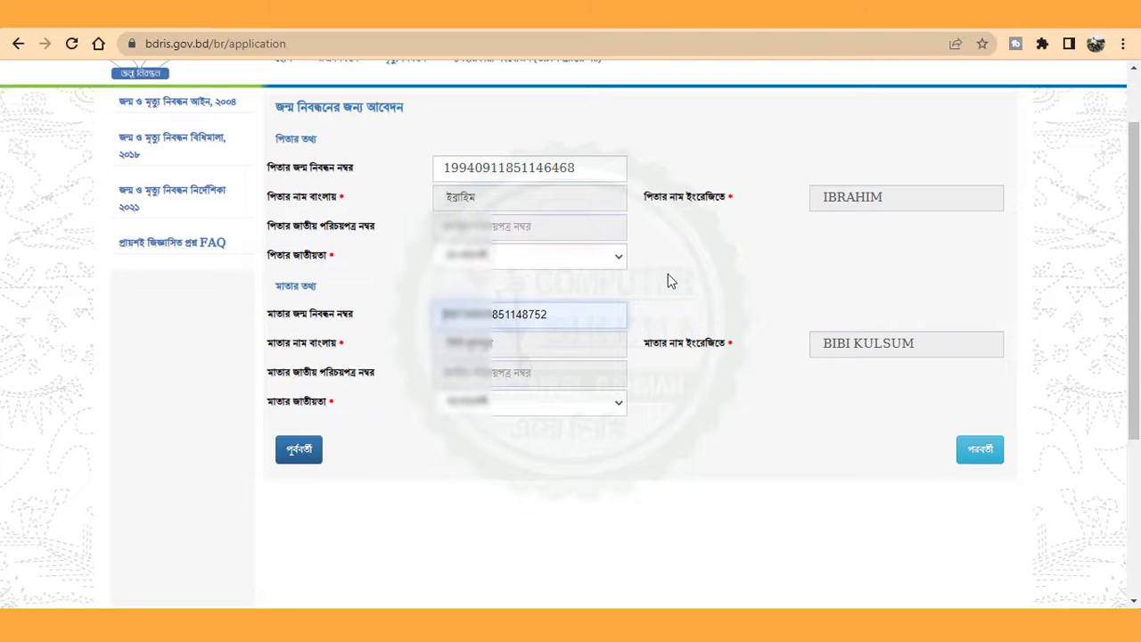
pyautogui.scroll(-1, 547, 600)
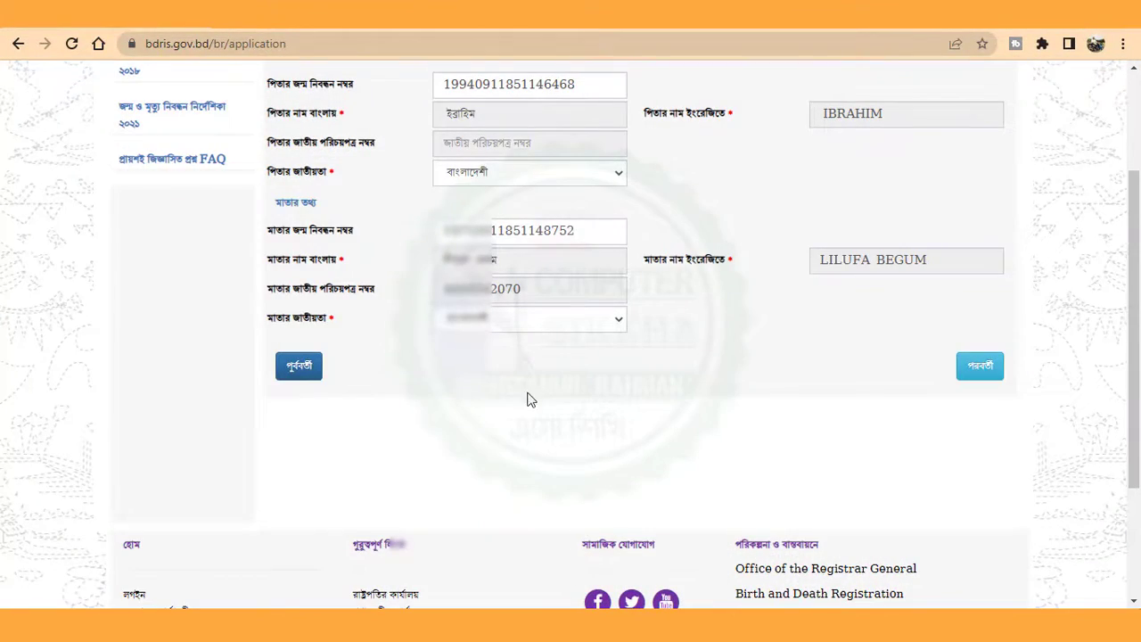
pyautogui.scroll(2, 527, 383)
pyautogui.scroll(-3, 527, 377)
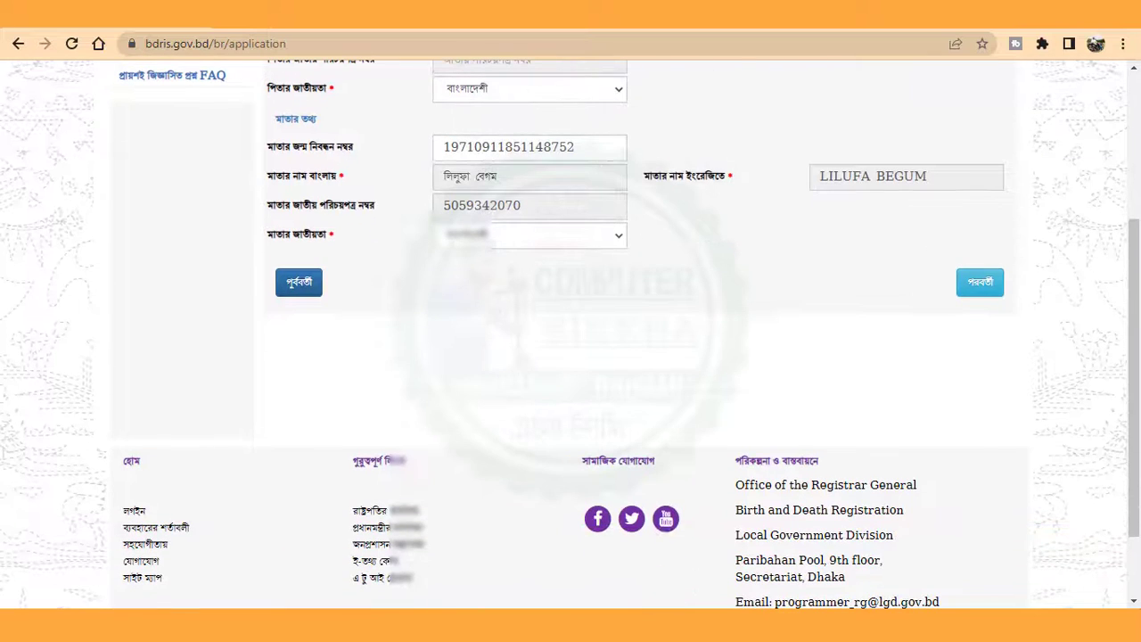
pyautogui.moveTo(486, 596)
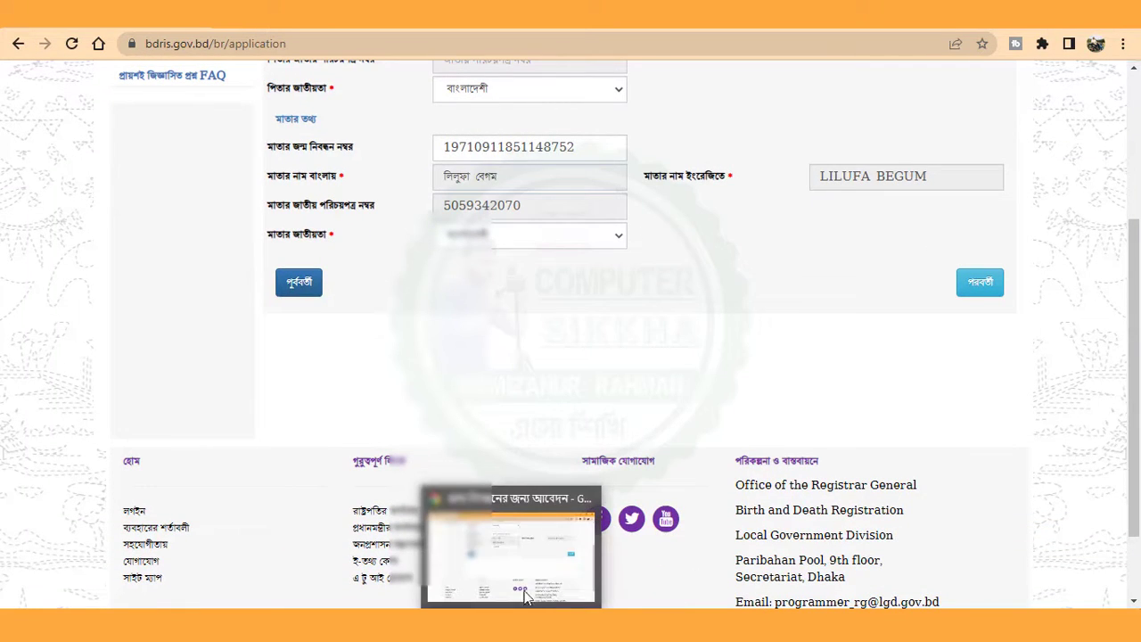
pyautogui.scroll(1, 980, 368)
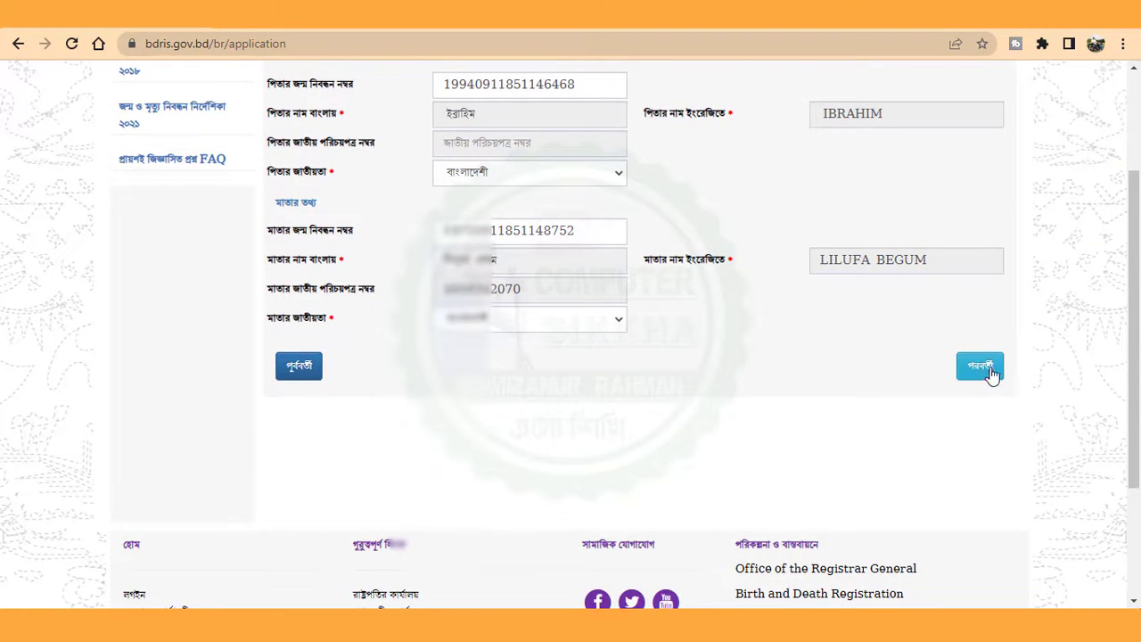
pyautogui.click(980, 367)
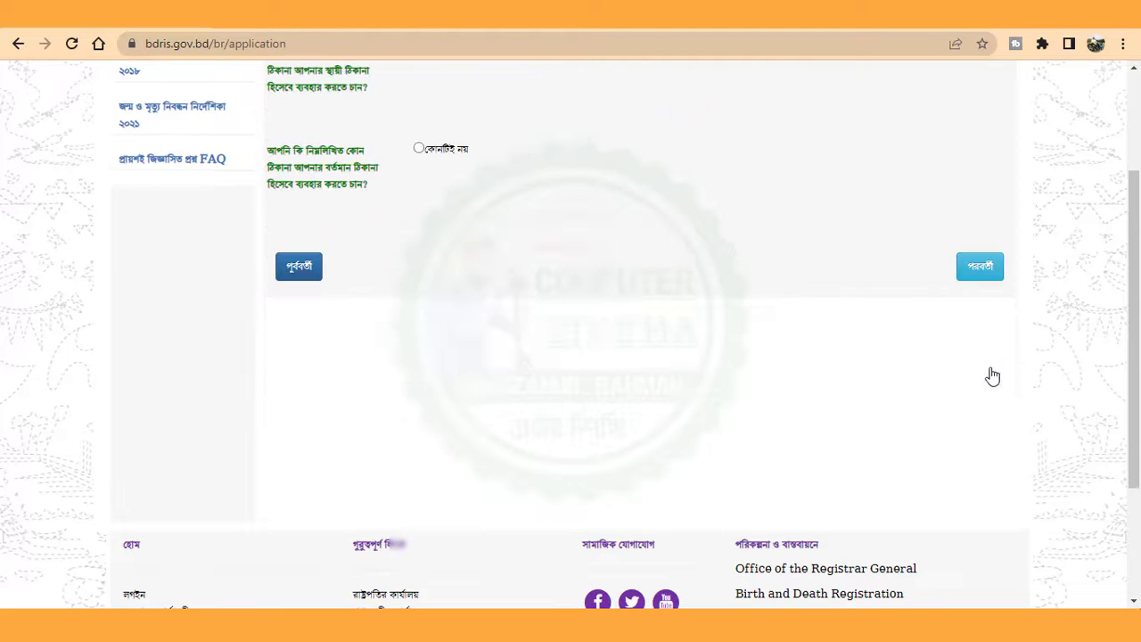
# - Choose কোনটিই নয় for the permanent address and mark it as the same as the birthplace address
pyautogui.scroll(2, 807, 380)
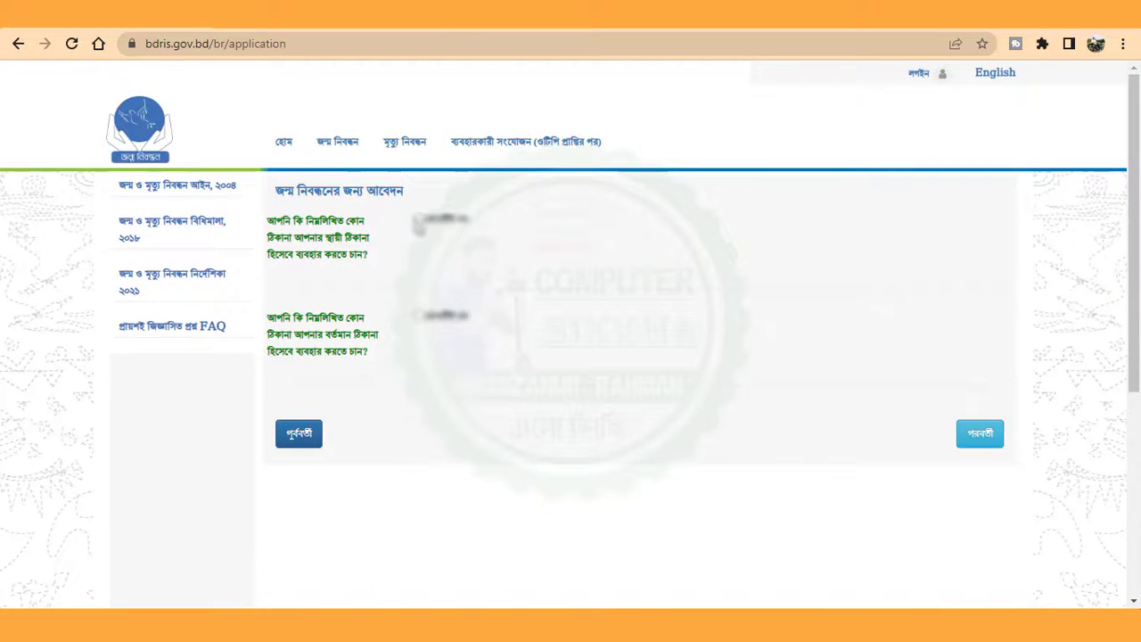
pyautogui.click(418, 223)
pyautogui.click(390, 324)
pyautogui.scroll(-2, 535, 348)
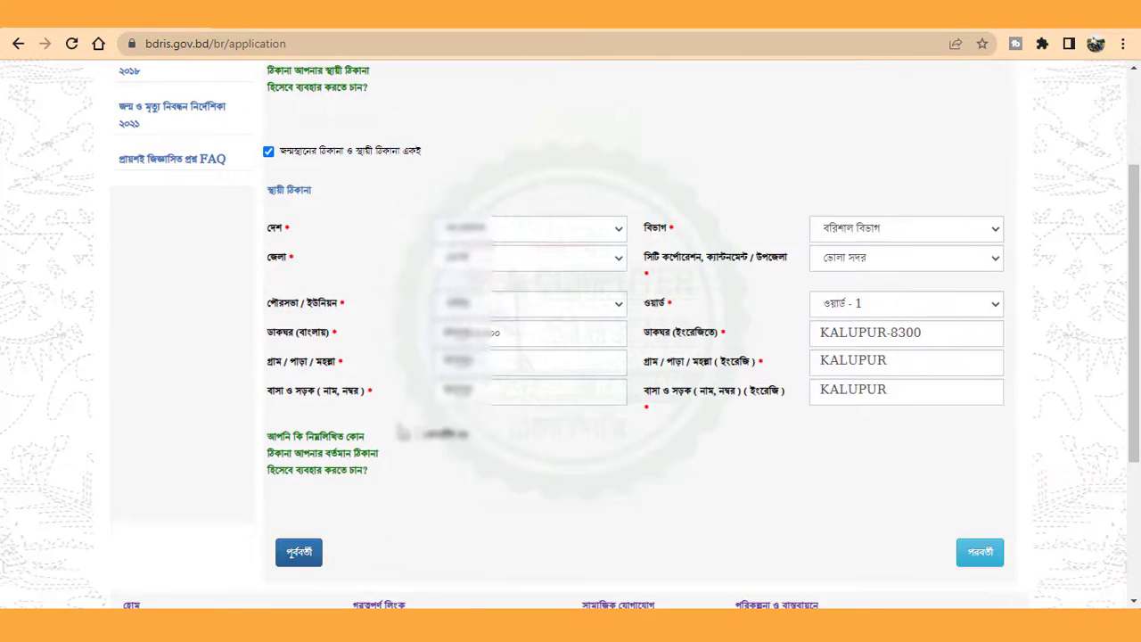
# - Choose কোনটিই নয় for the current address, mark it as the same as the permanent address, and continue to the applicant's declaration
pyautogui.click(403, 433)
pyautogui.scroll(-3, 403, 433)
pyautogui.click(360, 291)
pyautogui.scroll(-2, 727, 329)
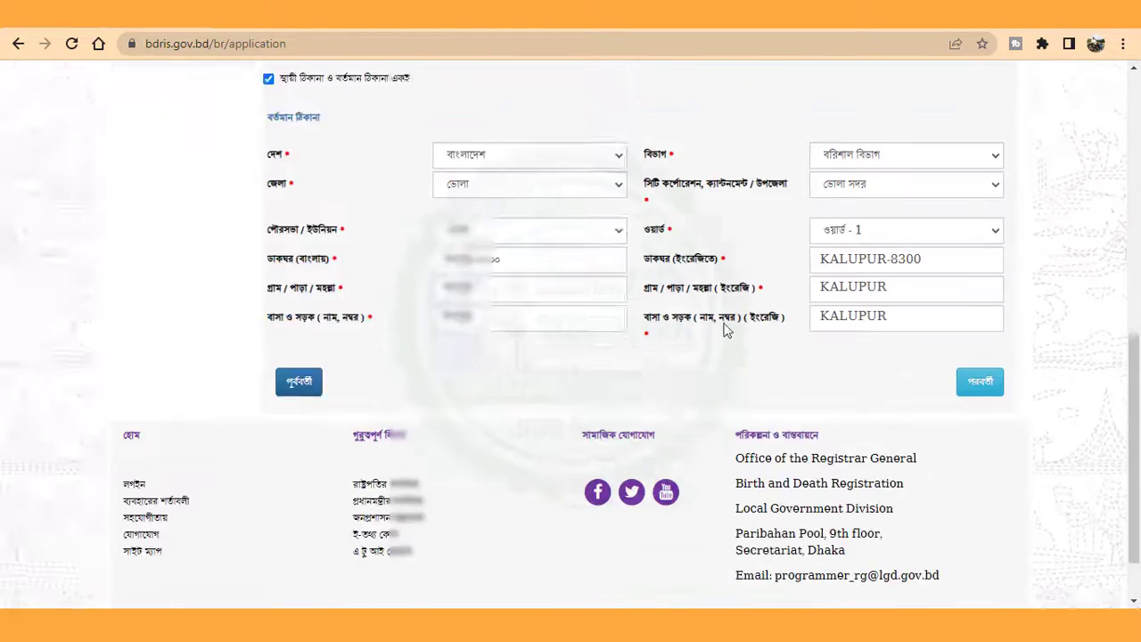
pyautogui.scroll(-1, 727, 330)
pyautogui.click(980, 337)
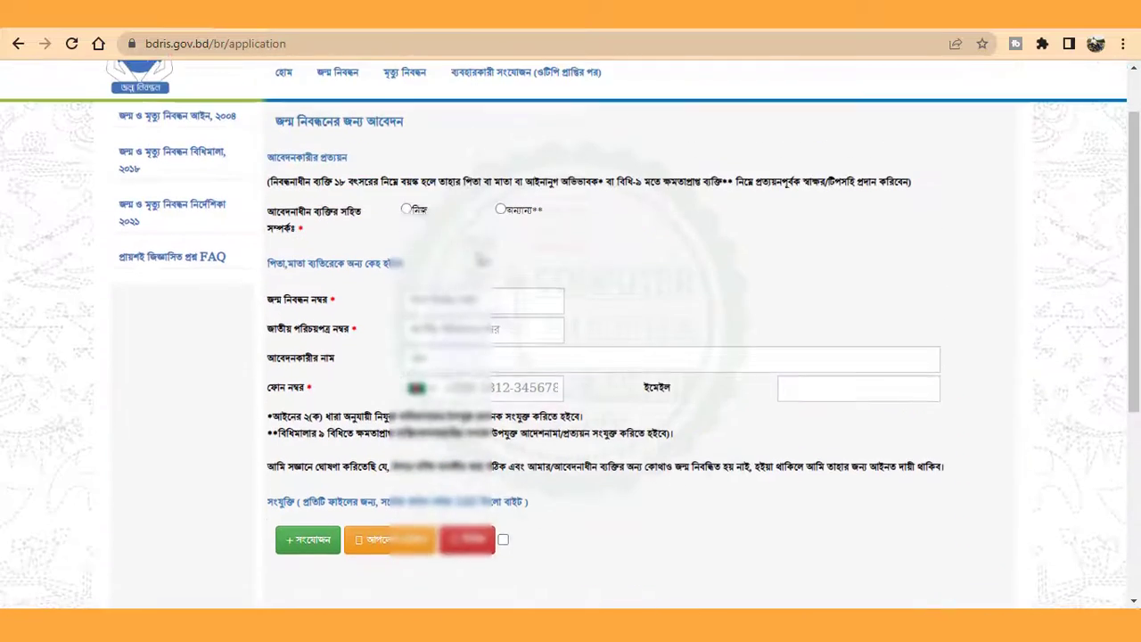
# - Set the applicant's relationship to নিজ (self) and enter the applicant's phone number
pyautogui.click(407, 211)
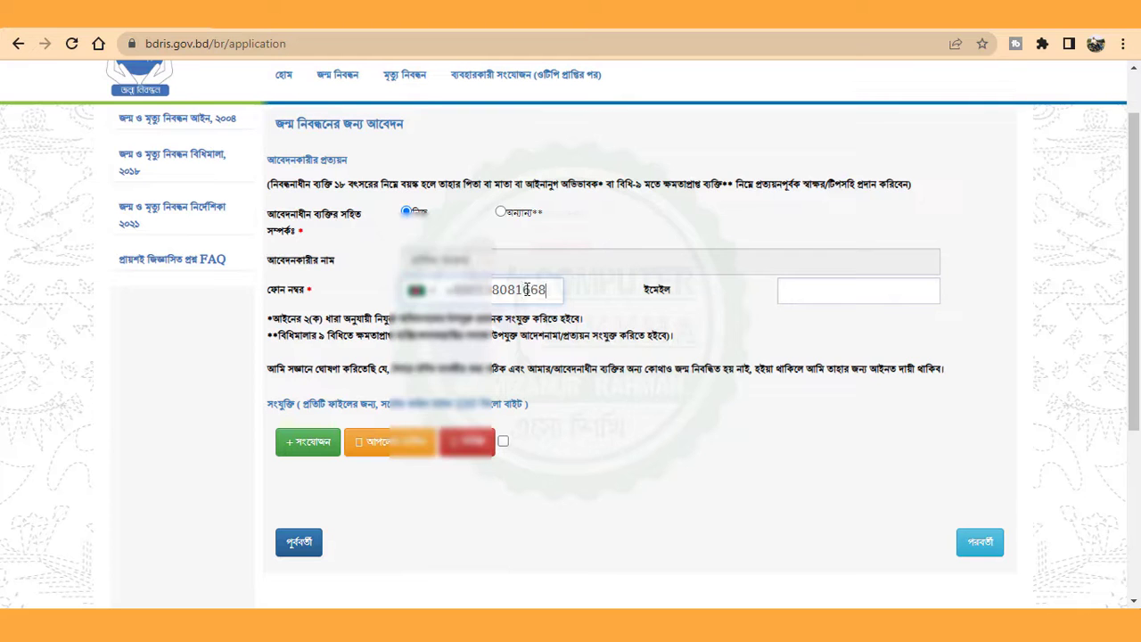
pyautogui.moveTo(703, 369); pyautogui.dragTo(698, 361)
pyautogui.scroll(-2, 608, 352)
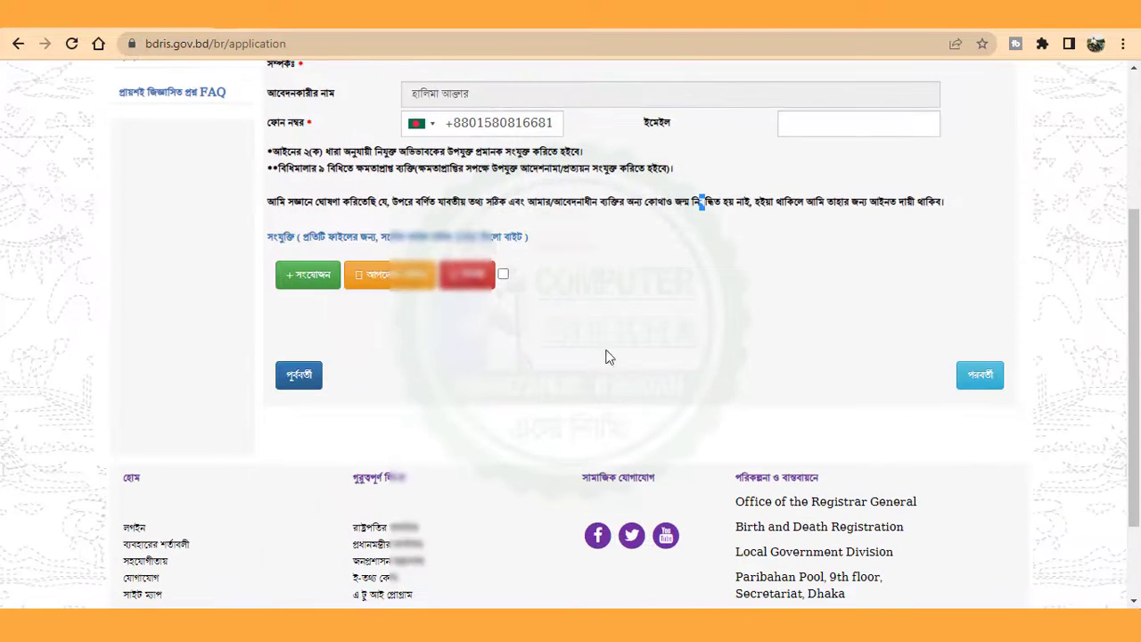
# - Add the image file sala kalo from the Desktop as an attachment, showing the files as thumbnails to find it
pyautogui.click(302, 292)
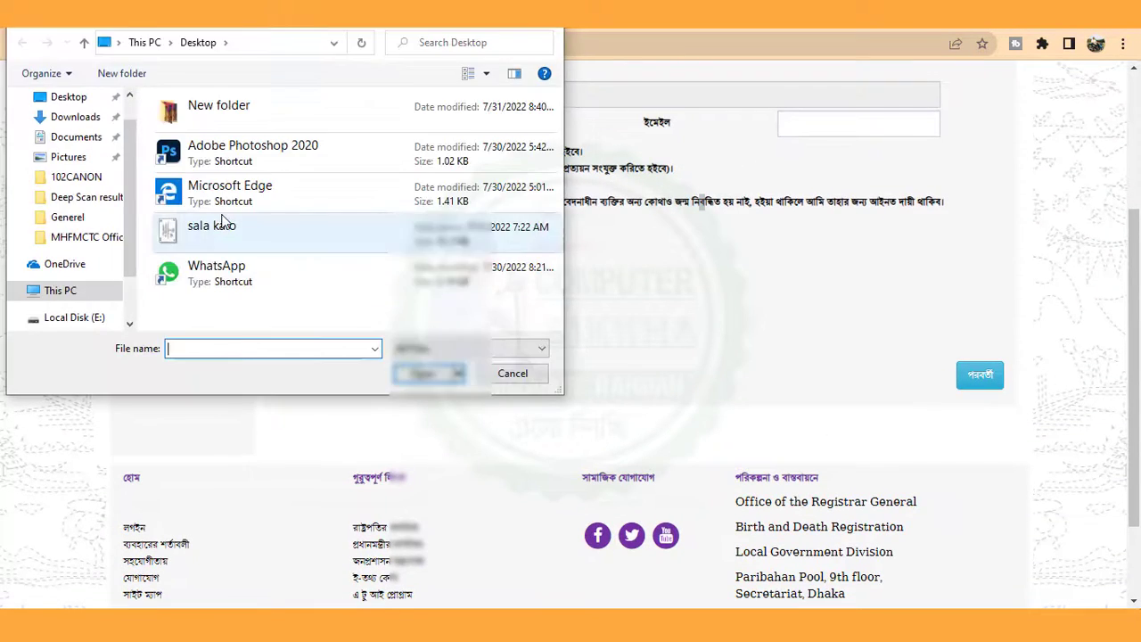
pyautogui.click(468, 73)
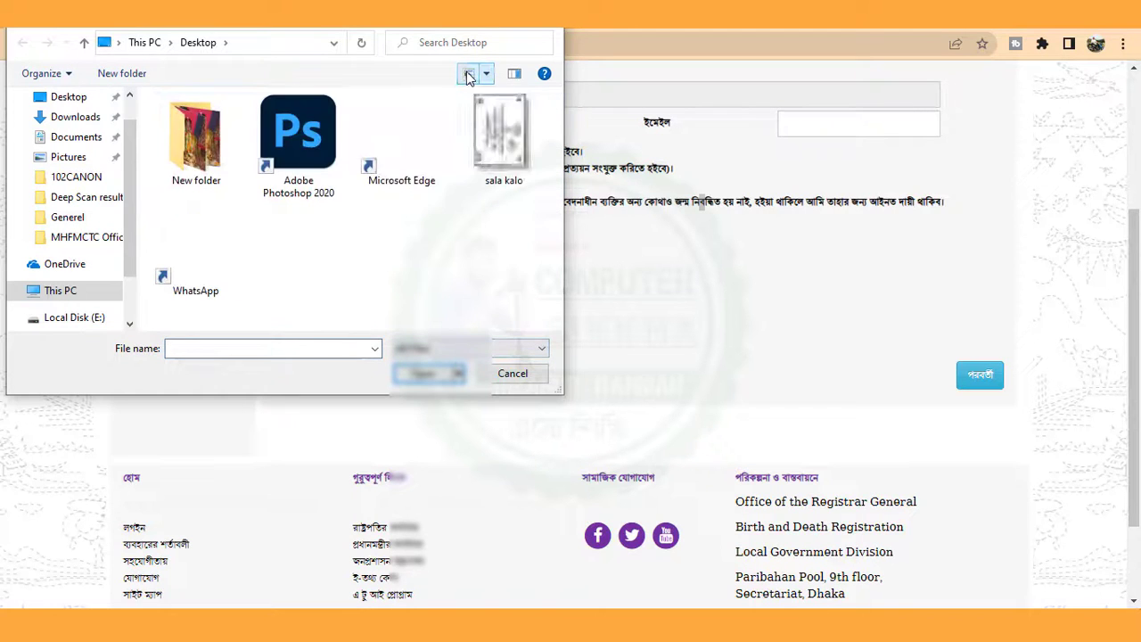
pyautogui.click(468, 74)
pyautogui.click(468, 73)
pyautogui.click(468, 73)
pyautogui.click(468, 73)
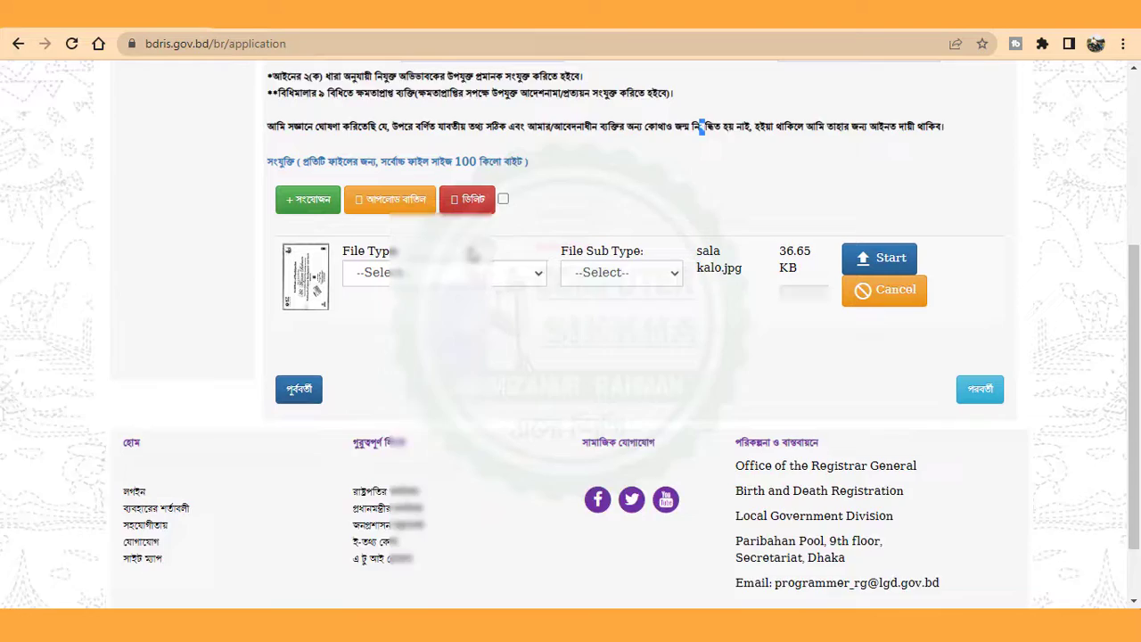
# - Set the attachment's file type to চিকিৎসক কর্তৃক প্রত্যয়ন পত্র (doctor's or school certificate) and upload it
pyautogui.scroll(-1, 453, 211)
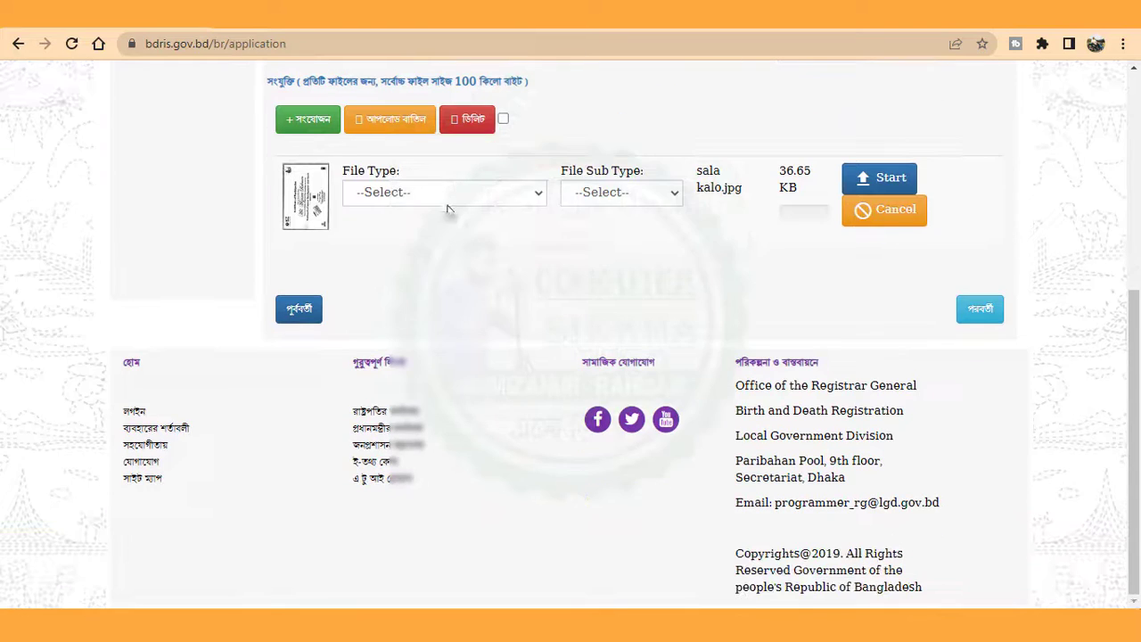
pyautogui.click(446, 193)
pyautogui.click(410, 231)
pyautogui.click(869, 181)
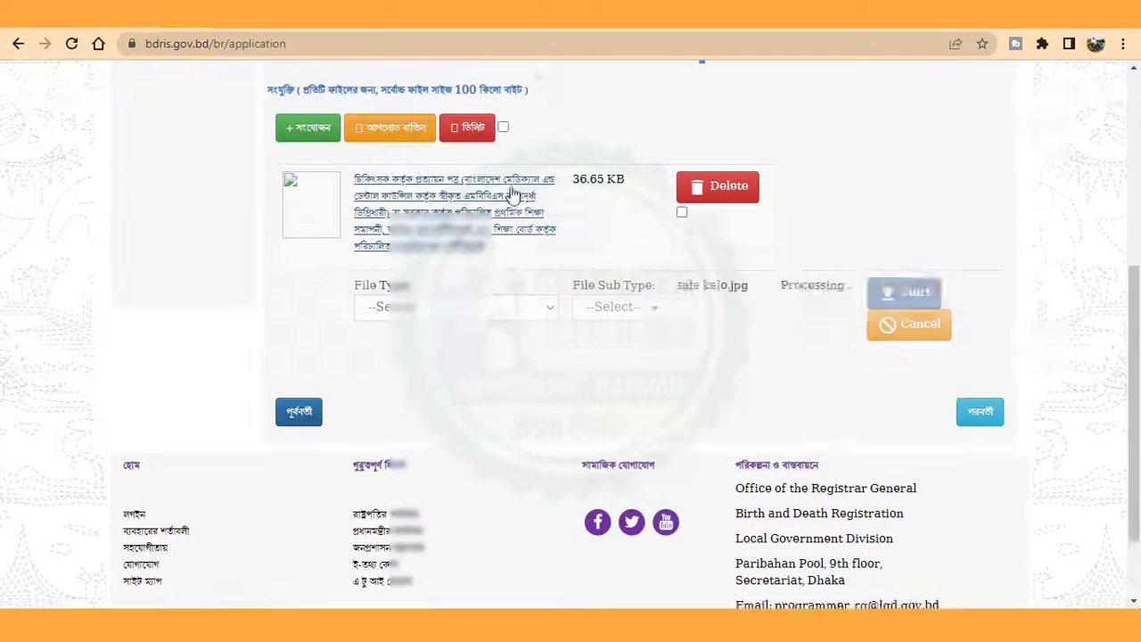
# - Set the second sala kalo.jpg attachment's file type to the parents' or grandparents' permanent address proof and upload it
pyautogui.scroll(-1, 481, 205)
pyautogui.click(419, 228)
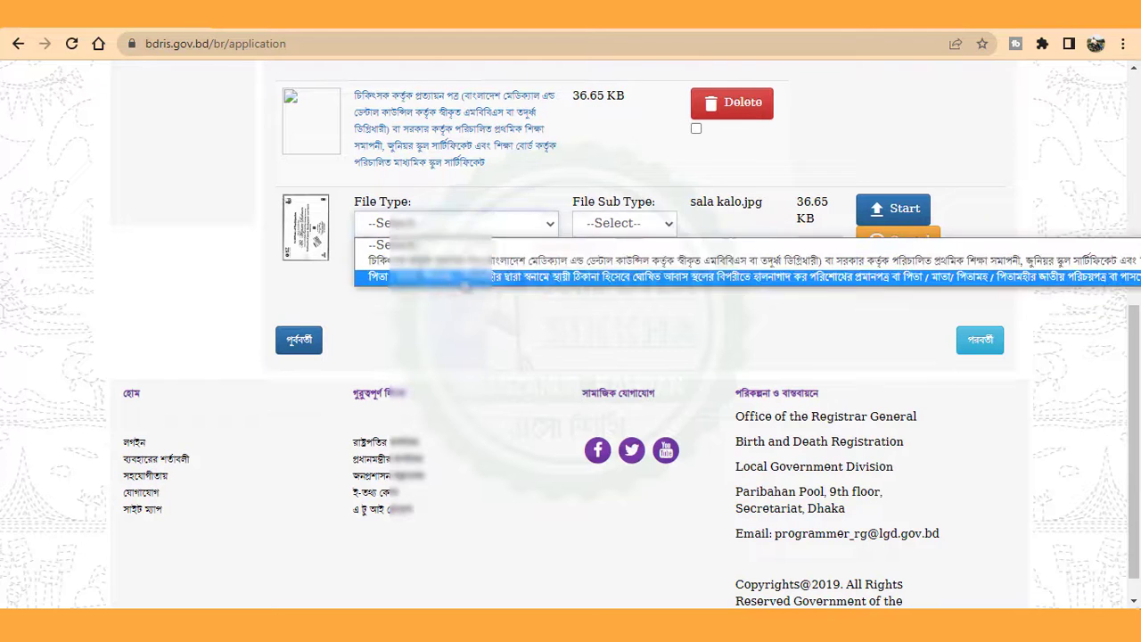
pyautogui.click(450, 283)
pyautogui.click(863, 216)
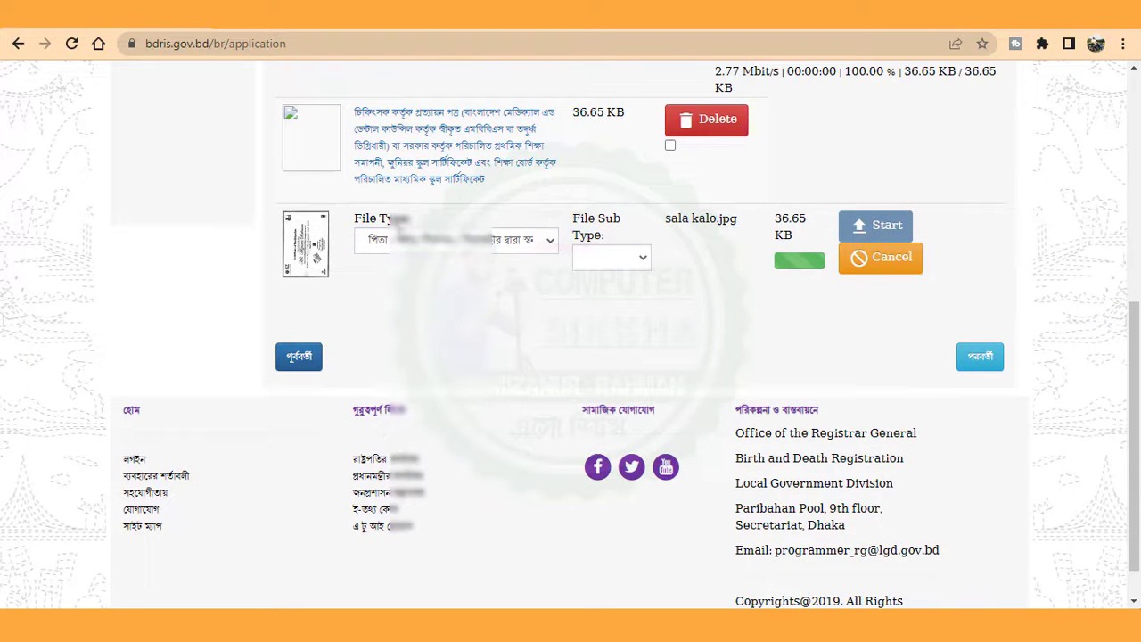
# - Check the applicant's declaration and both uploaded attachments, and continue to the application summary
pyautogui.scroll(3, 563, 273)
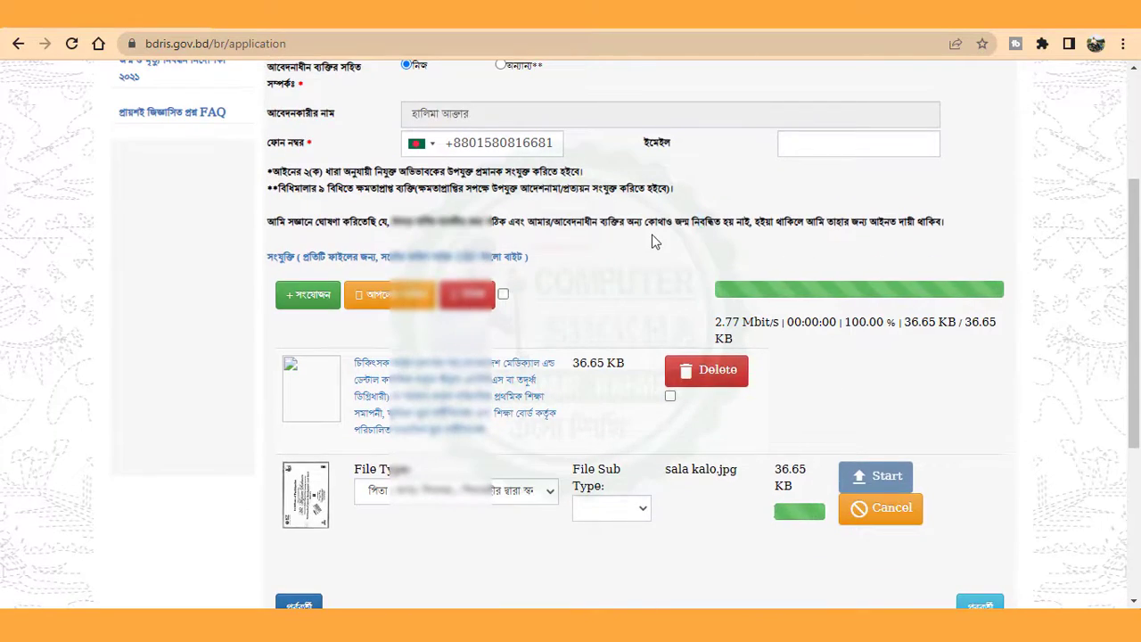
pyautogui.scroll(2, 638, 257)
pyautogui.scroll(-5, 638, 257)
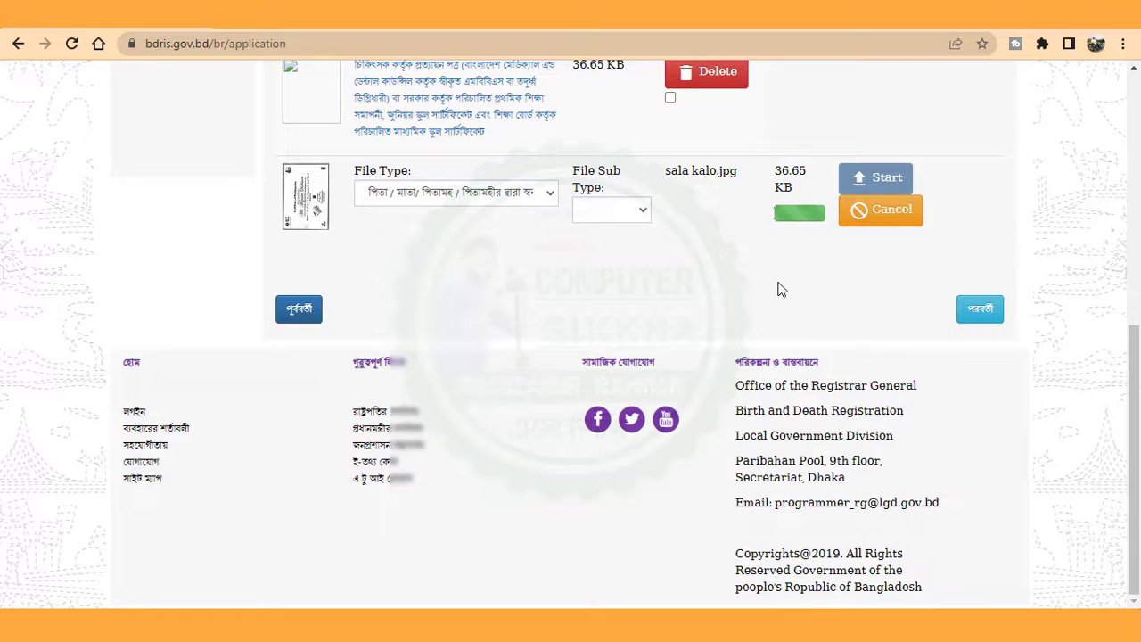
pyautogui.scroll(3, 604, 319)
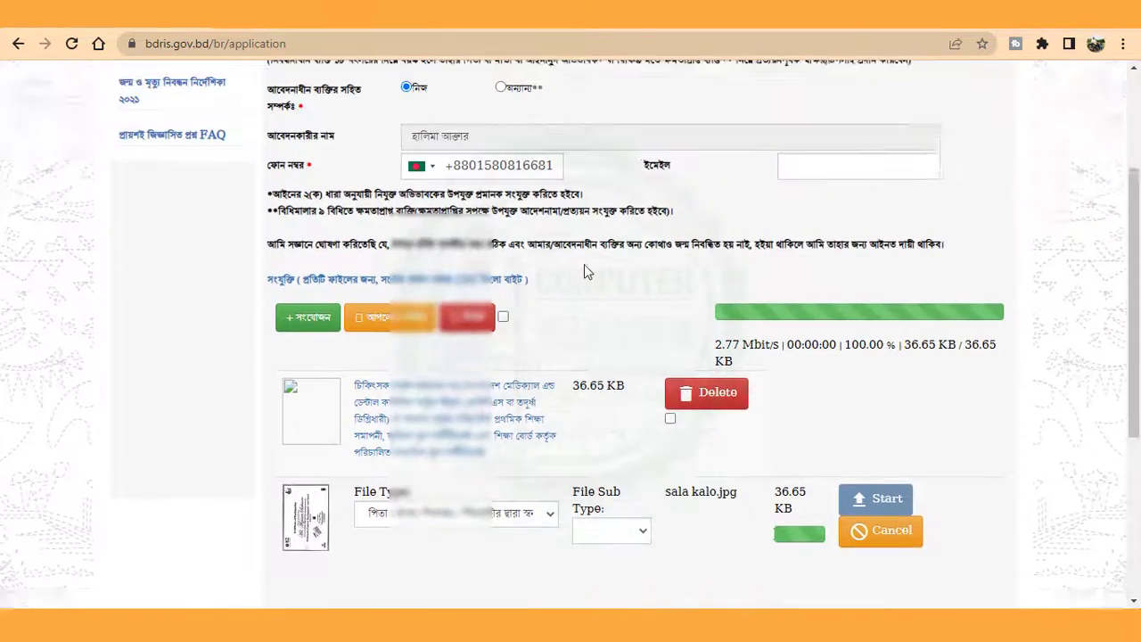
pyautogui.scroll(2, 584, 264)
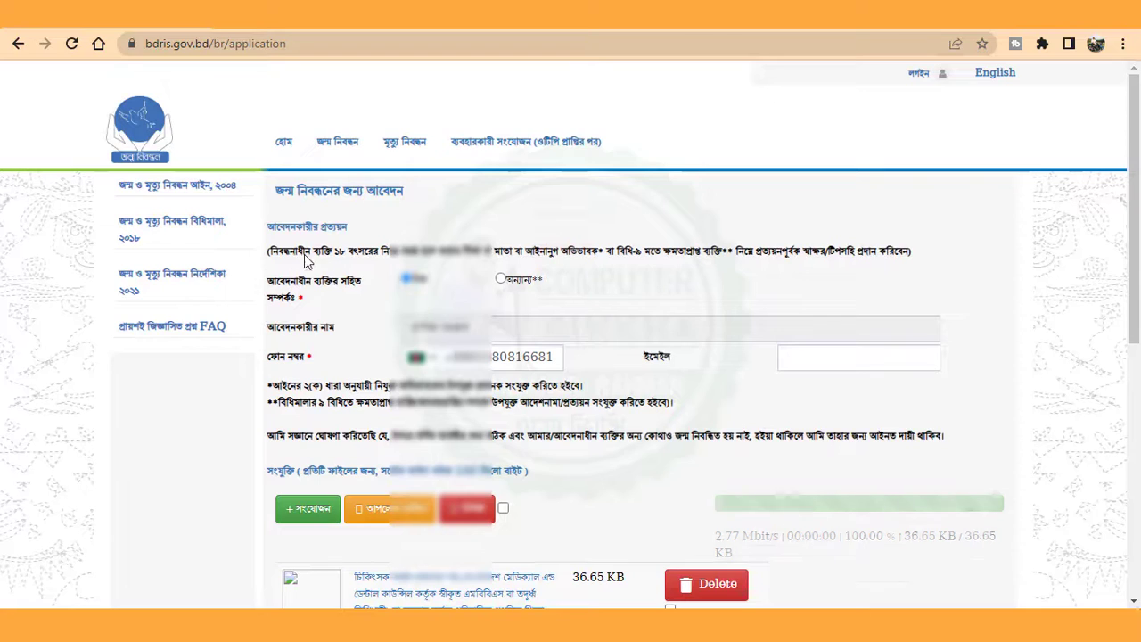
pyautogui.scroll(-3, 650, 294)
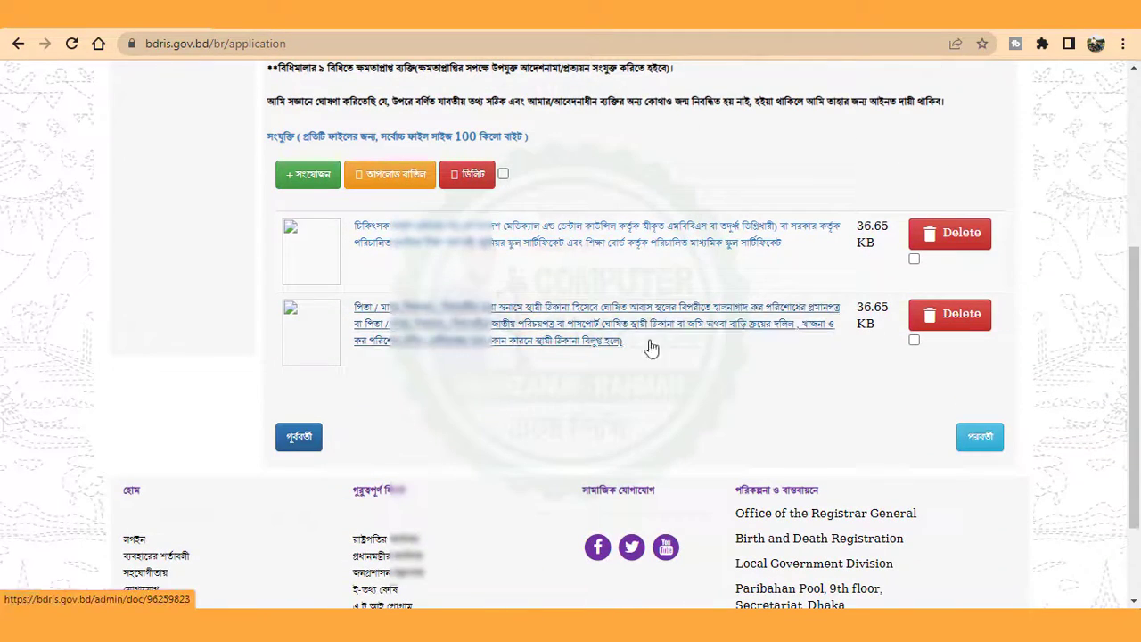
pyautogui.click(976, 439)
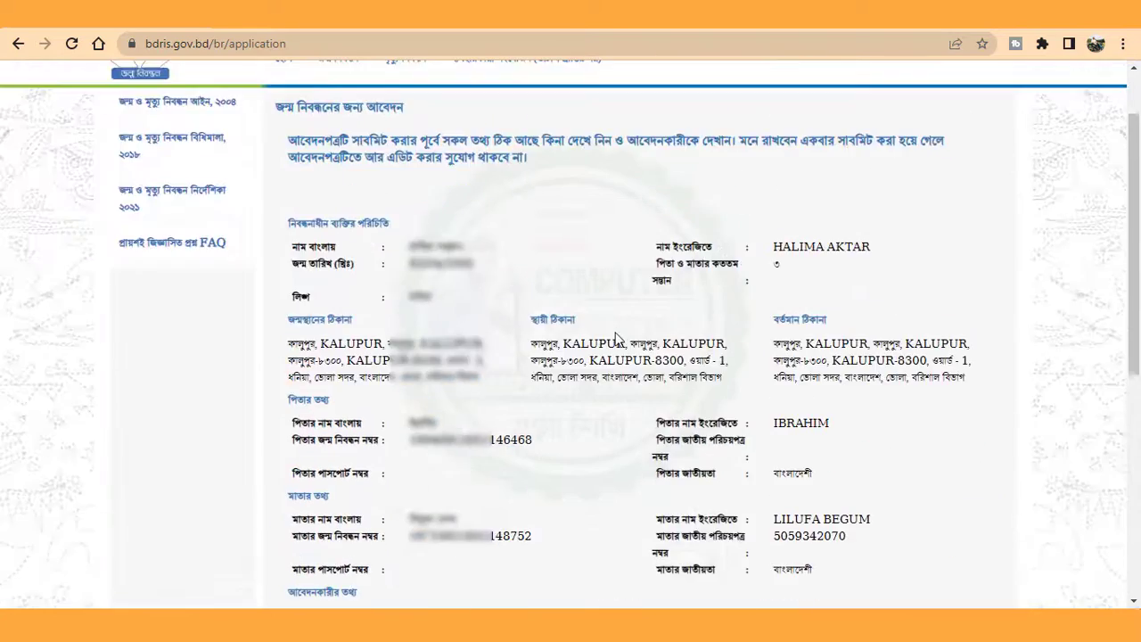
# - Submit the birth registration application after checking its summary, and open the printable application form
pyautogui.scroll(1, 617, 340)
pyautogui.scroll(-1, 617, 340)
pyautogui.scroll(-4, 534, 254)
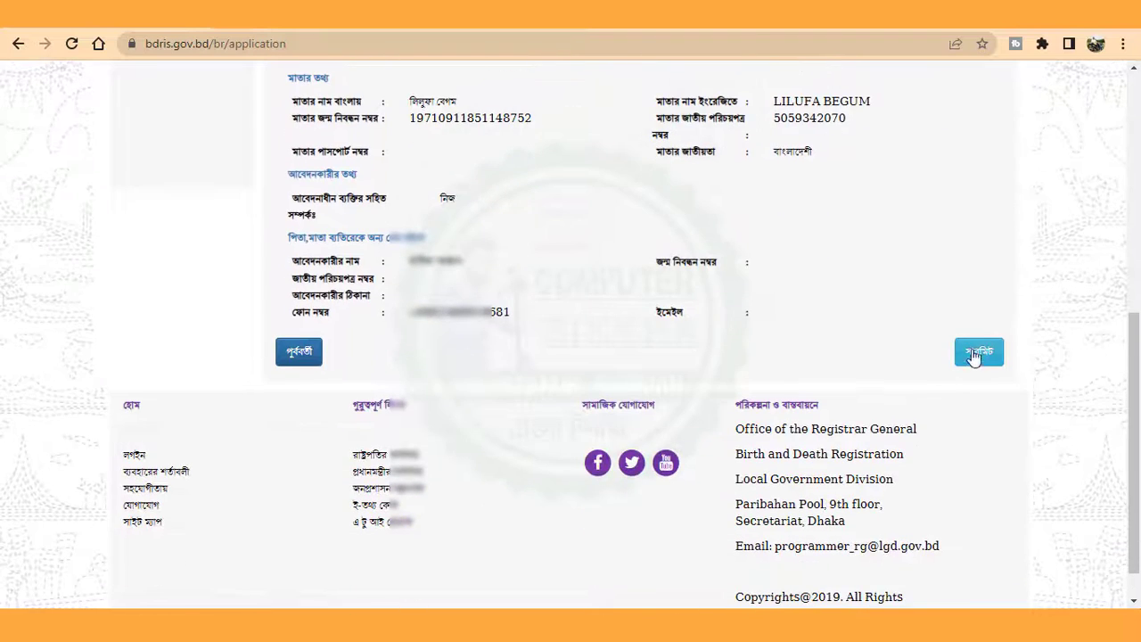
pyautogui.click(976, 354)
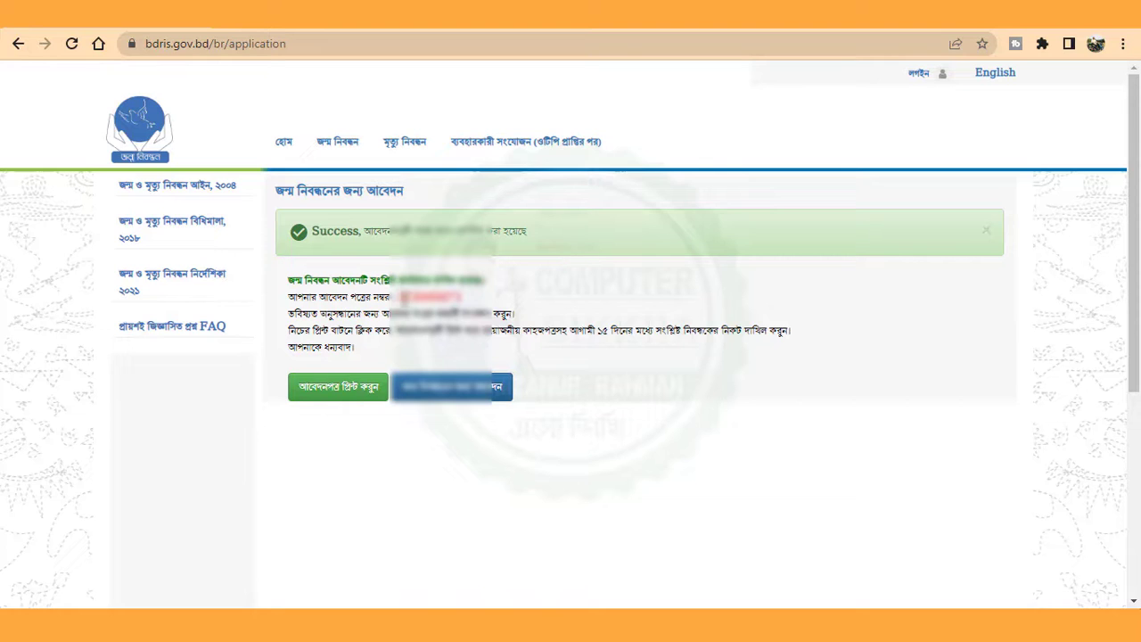
pyautogui.click(485, 303)
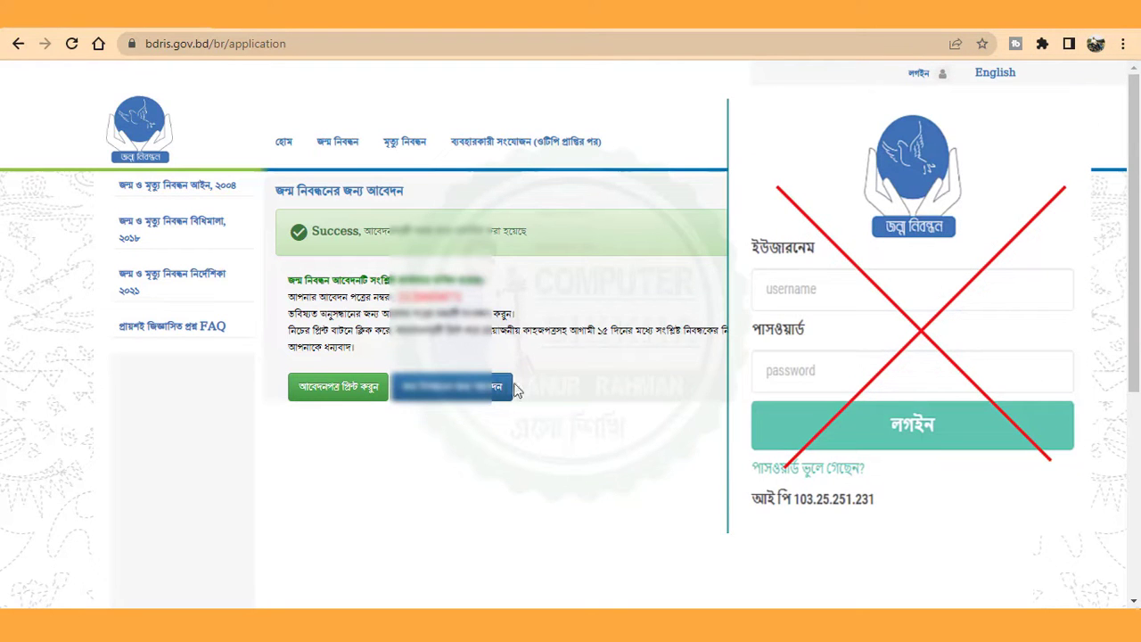
pyautogui.click(358, 396)
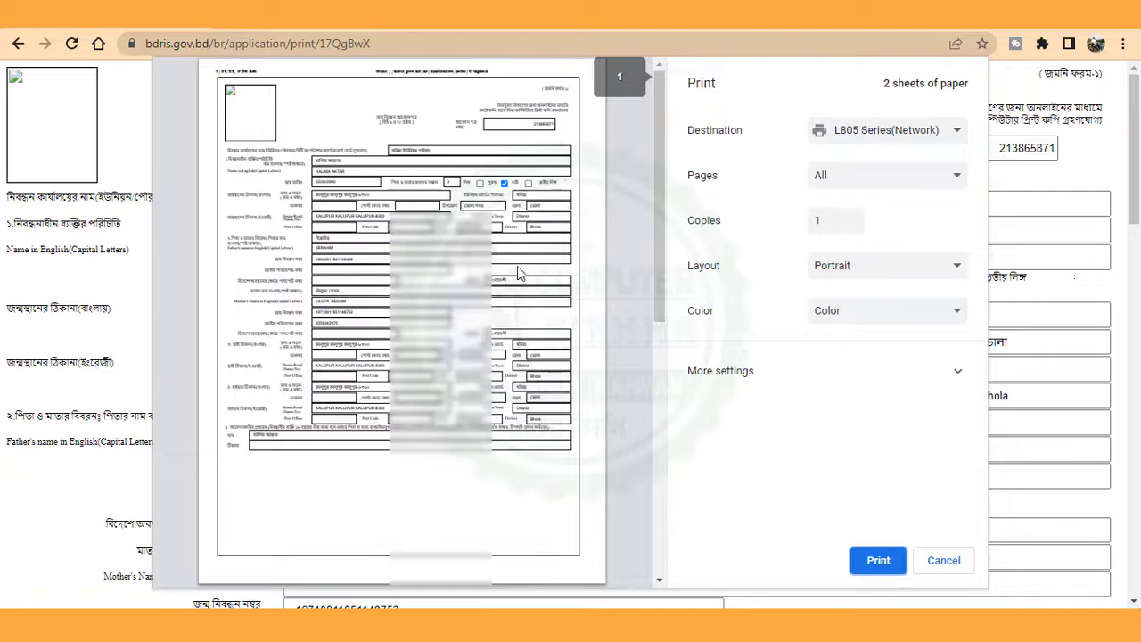
# - Examine both pages of the birth registration application form in the print preview
pyautogui.scroll(-10, 517, 267)
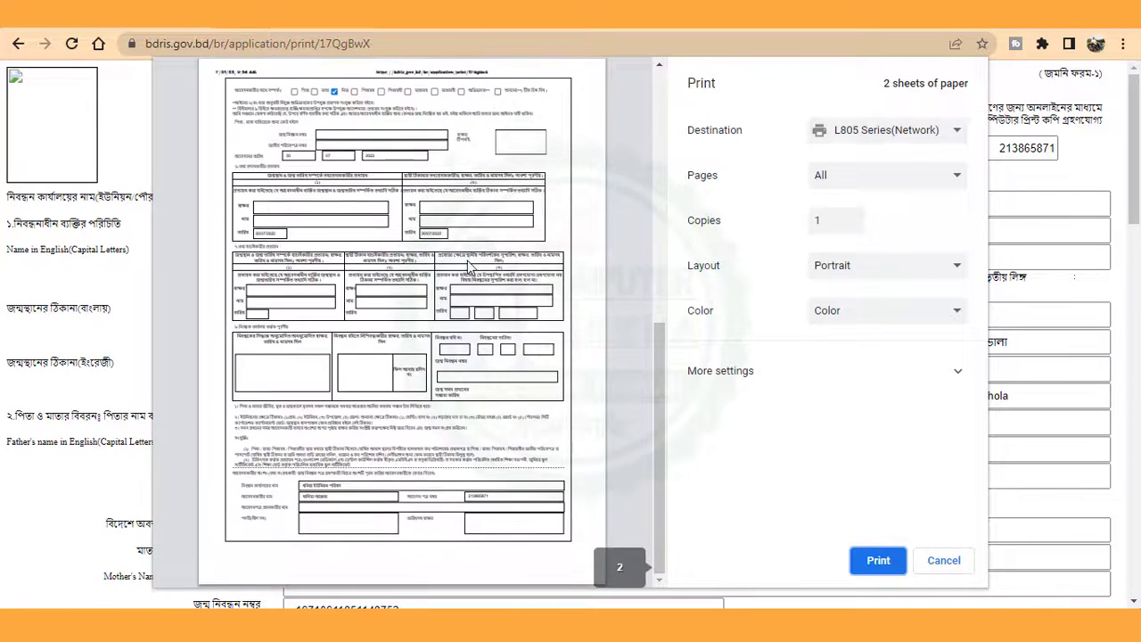
pyautogui.scroll(10, 470, 266)
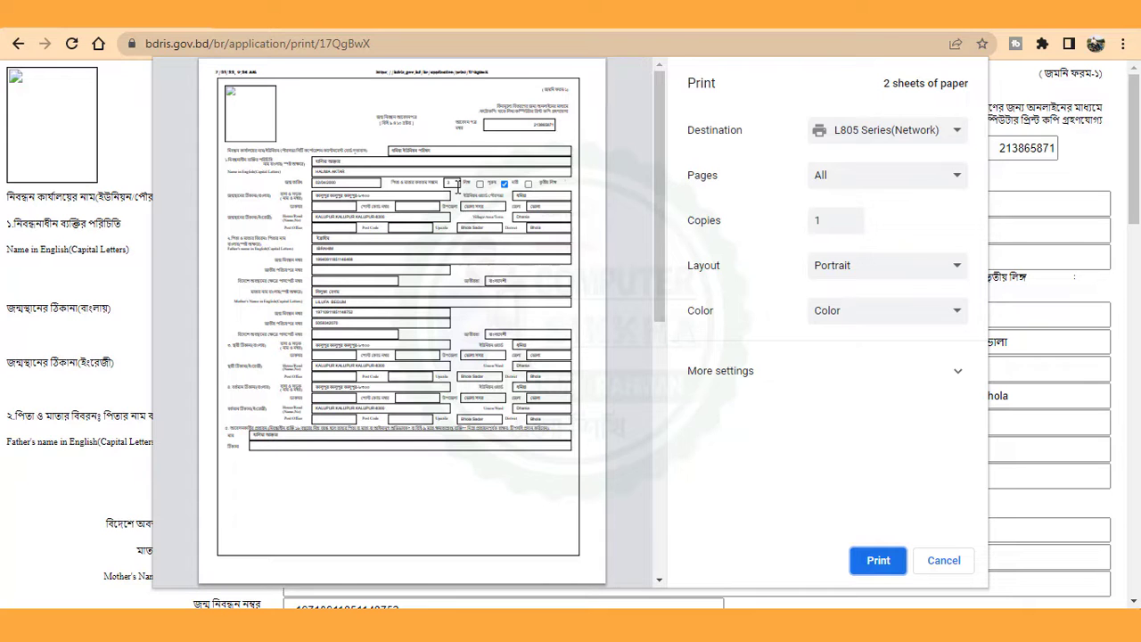
pyautogui.scroll(-4, 458, 187)
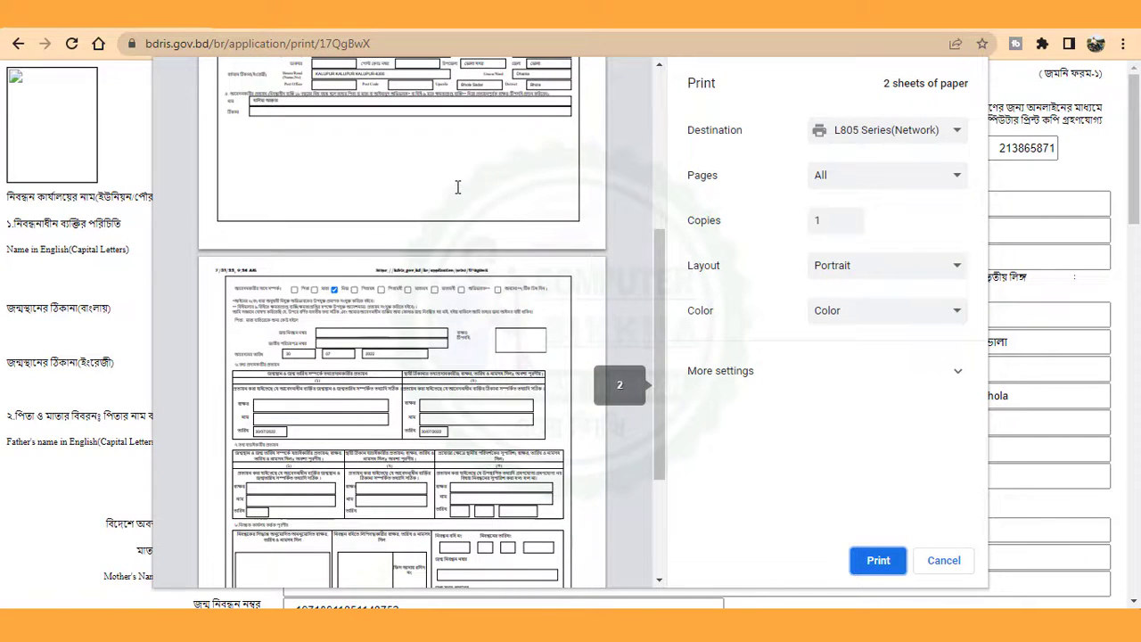
pyautogui.scroll(-3, 457, 187)
pyautogui.scroll(5, 458, 187)
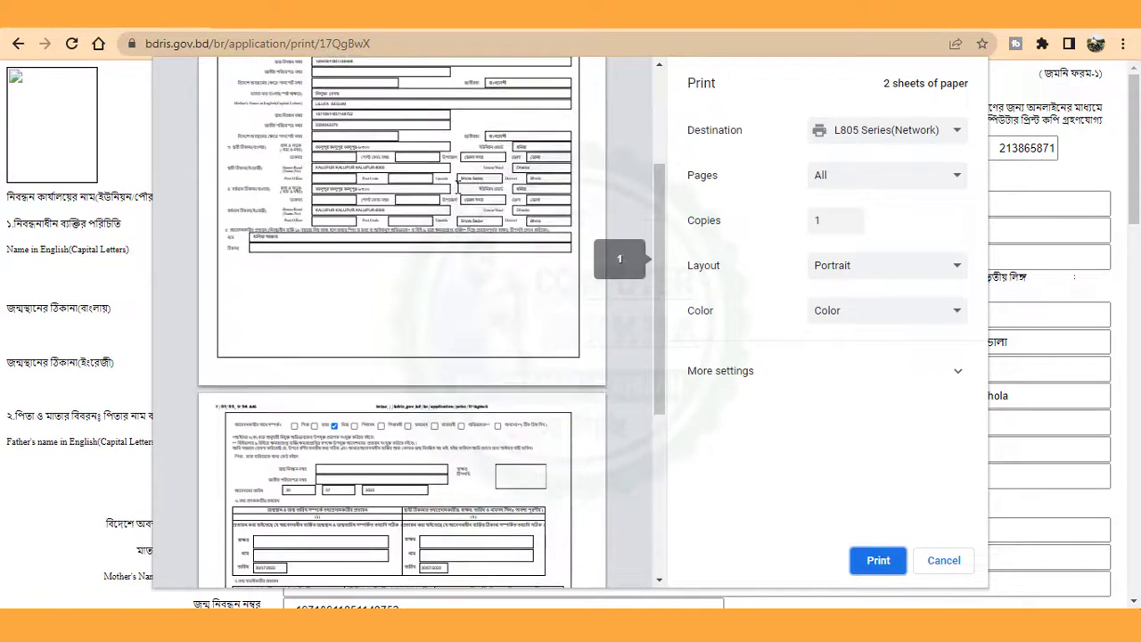
pyautogui.scroll(3, 457, 188)
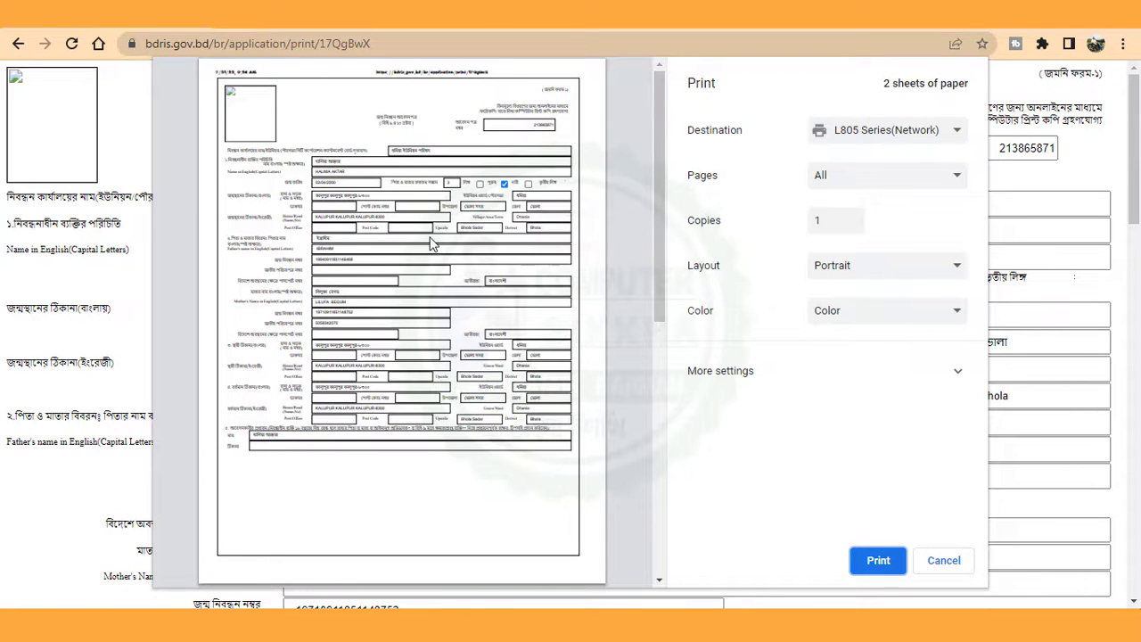
pyautogui.scroll(-5, 431, 243)
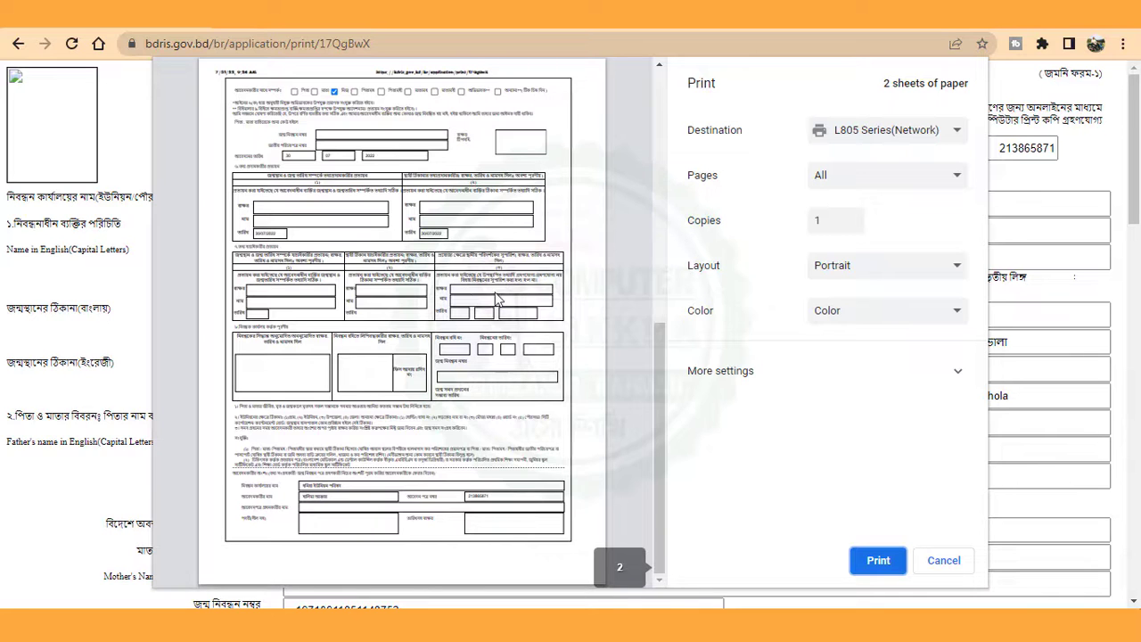
pyautogui.scroll(5, 449, 284)
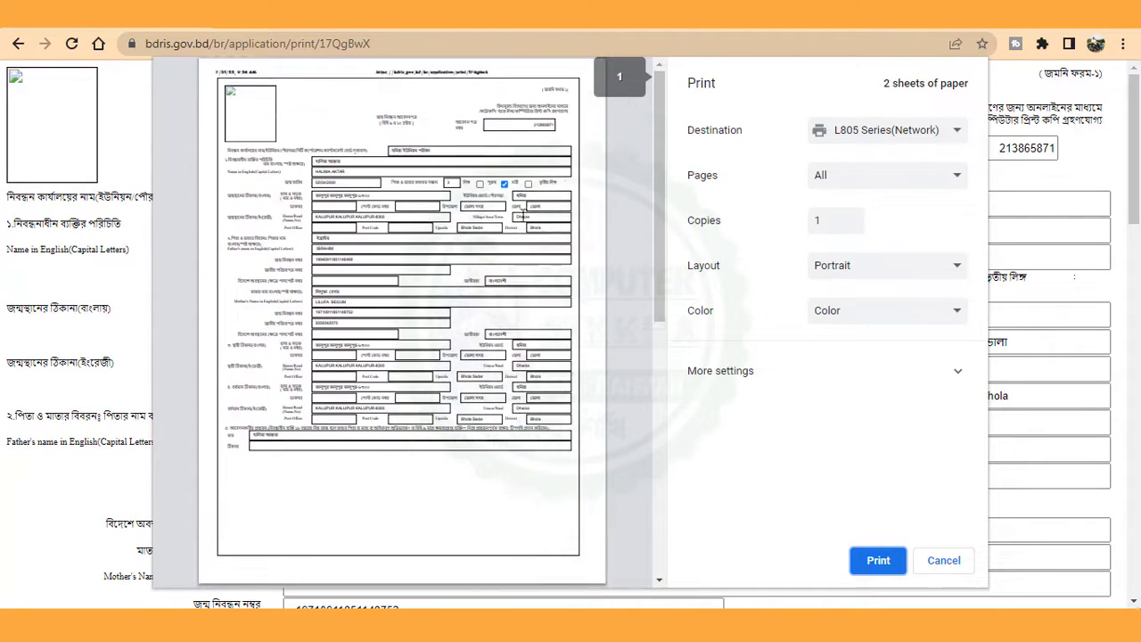
pyautogui.moveTo(660, 102); pyautogui.dragTo(664, 141)
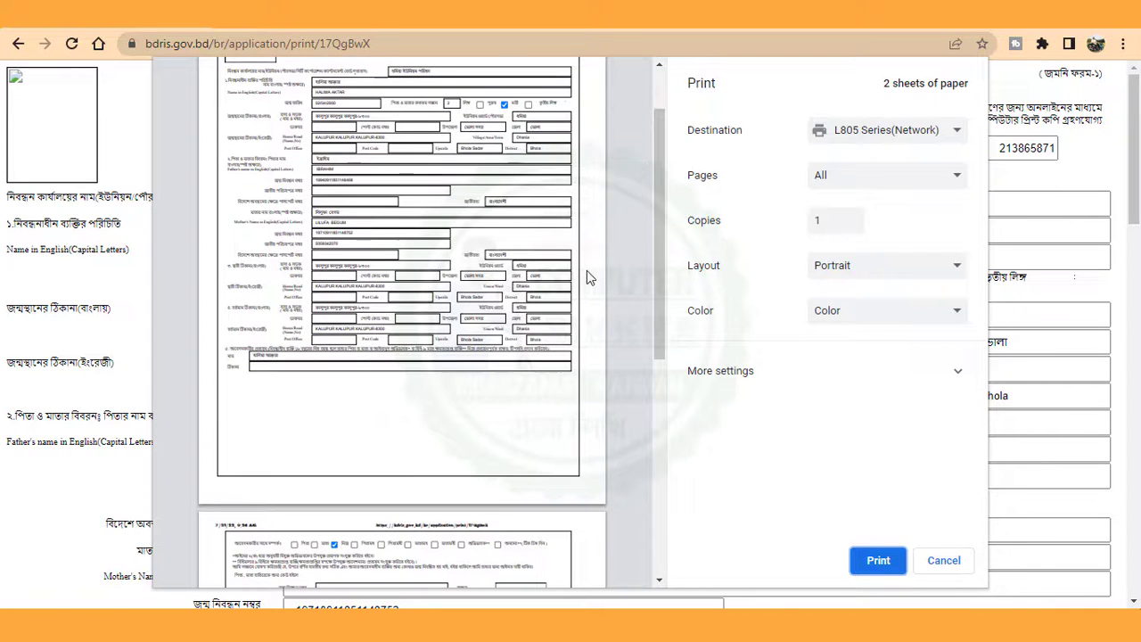
pyautogui.scroll(-2, 586, 276)
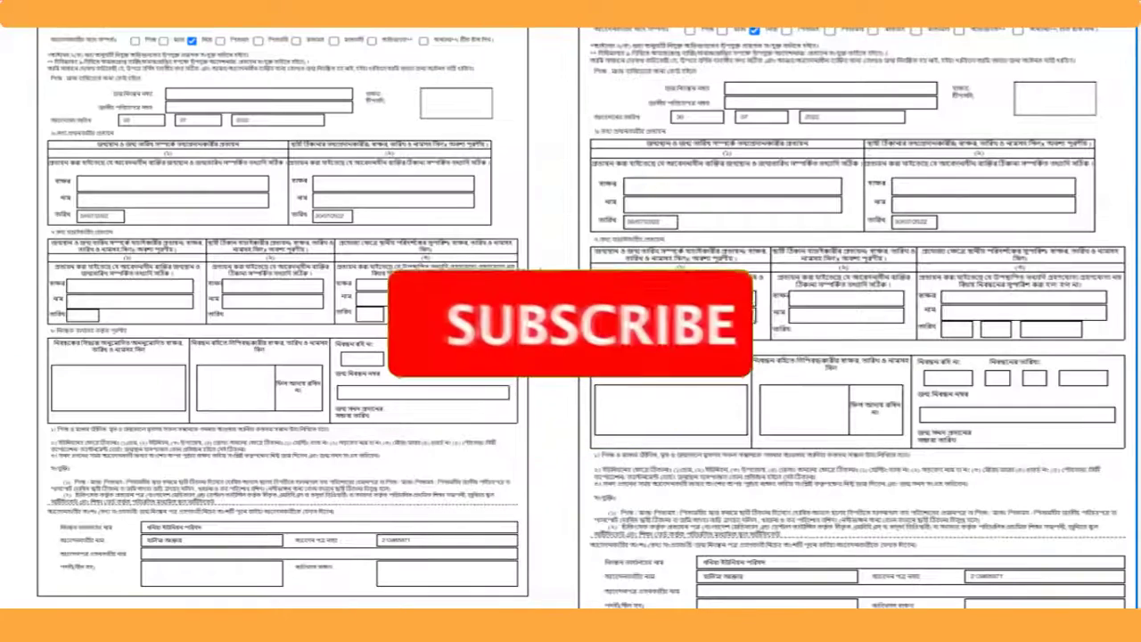